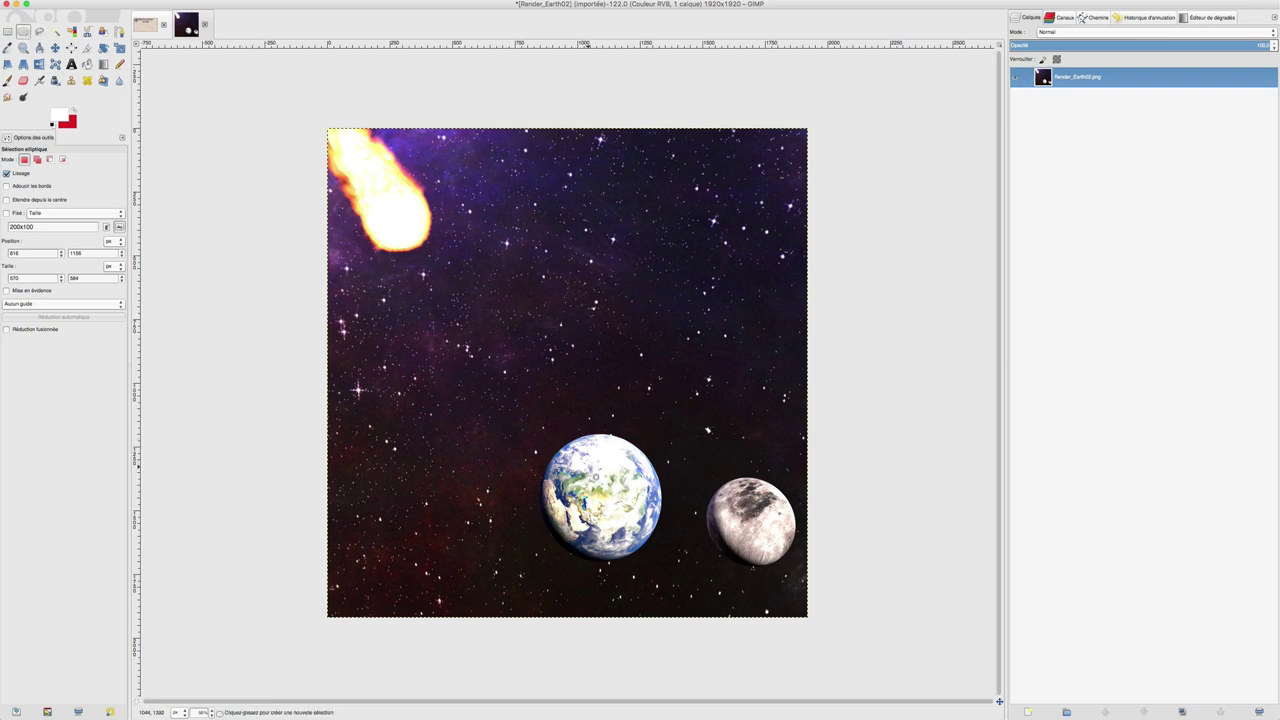
Draw an elliptical selection and move it over the Earth, about 568 × 636 pixels.
left_click_drag(511, 323, 652, 484)
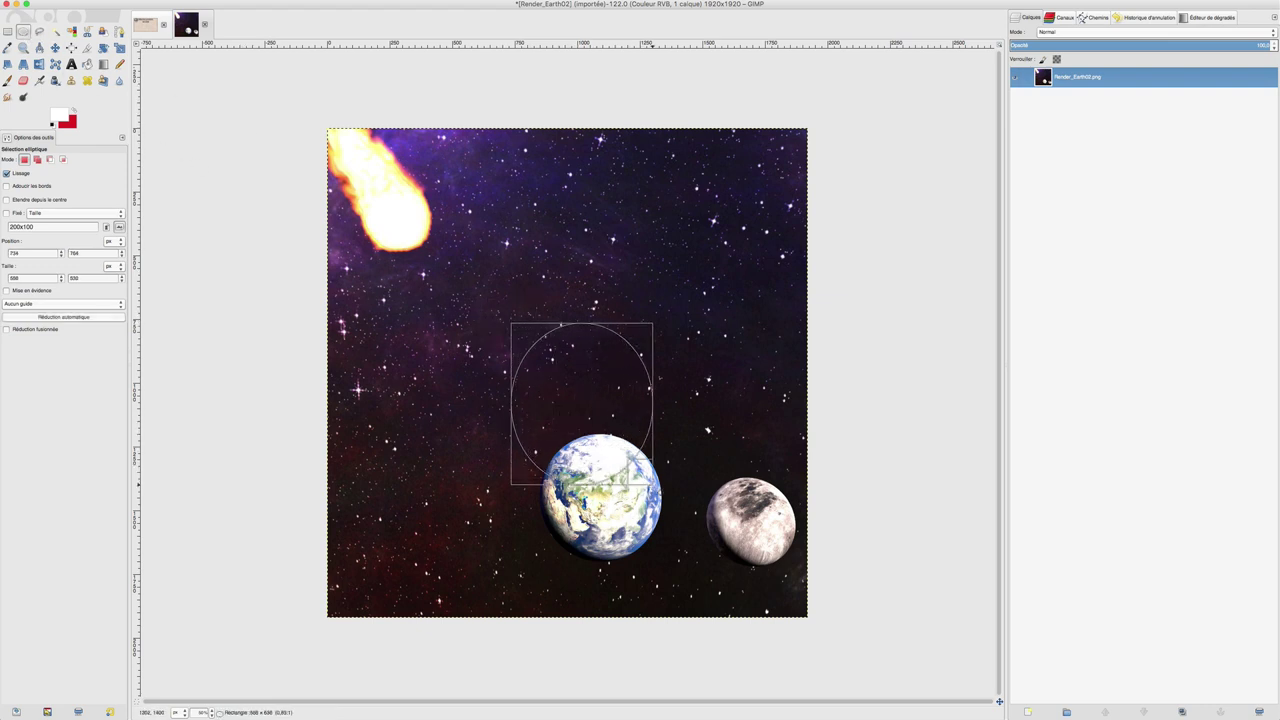
left_click_drag(586, 400, 604, 494)
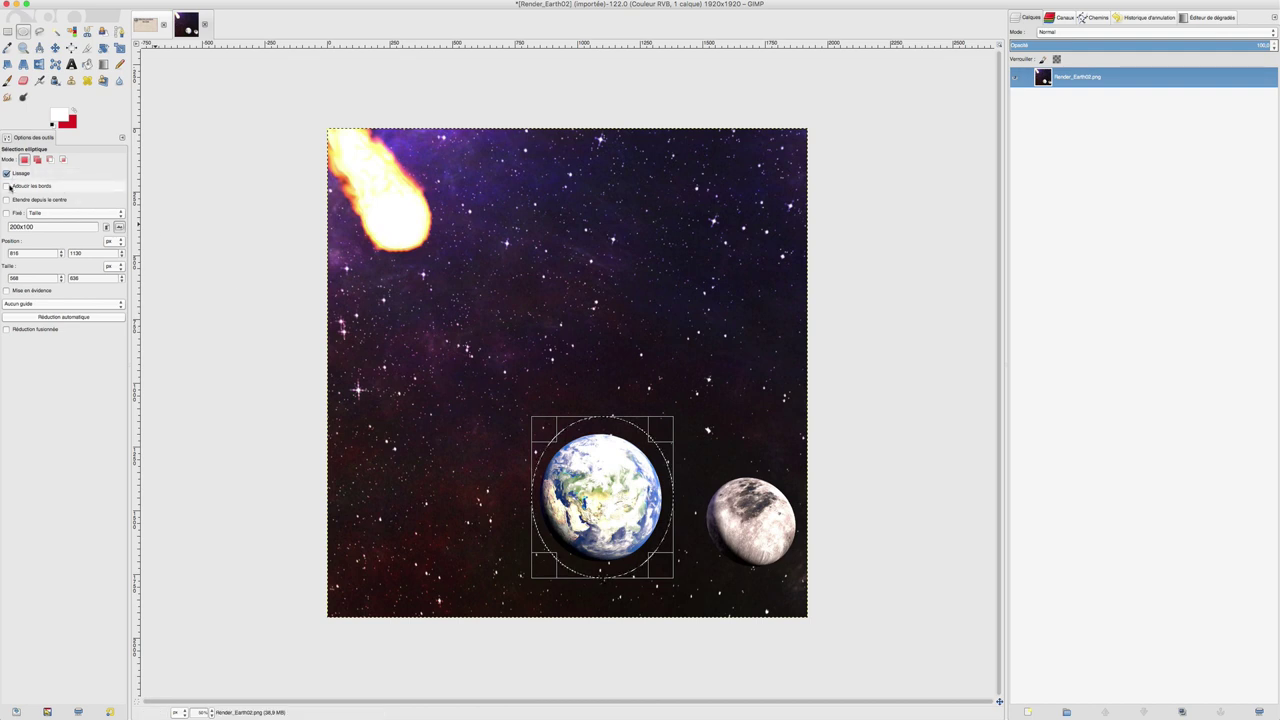
Enable 'Adoucir les bords' (feather radius 15.0) and 'Étendre depuis le centre' in Tool Options.
left_click(7, 186)
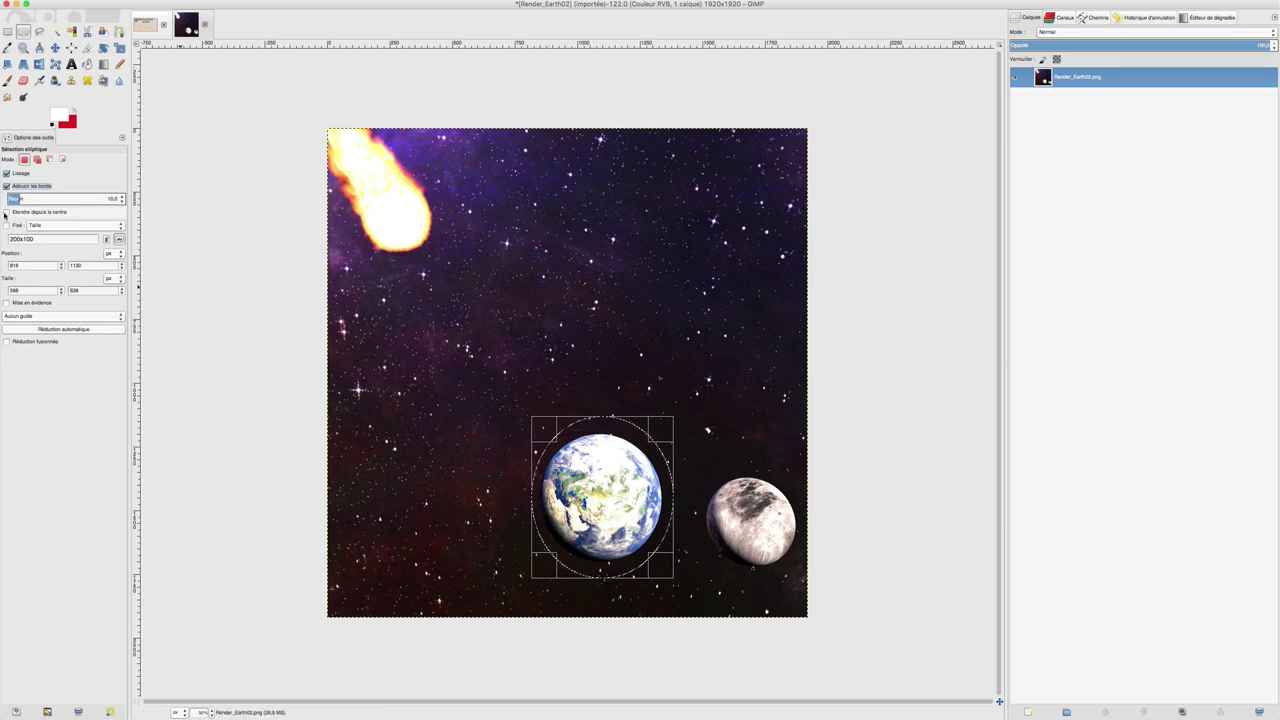
left_click(6, 212)
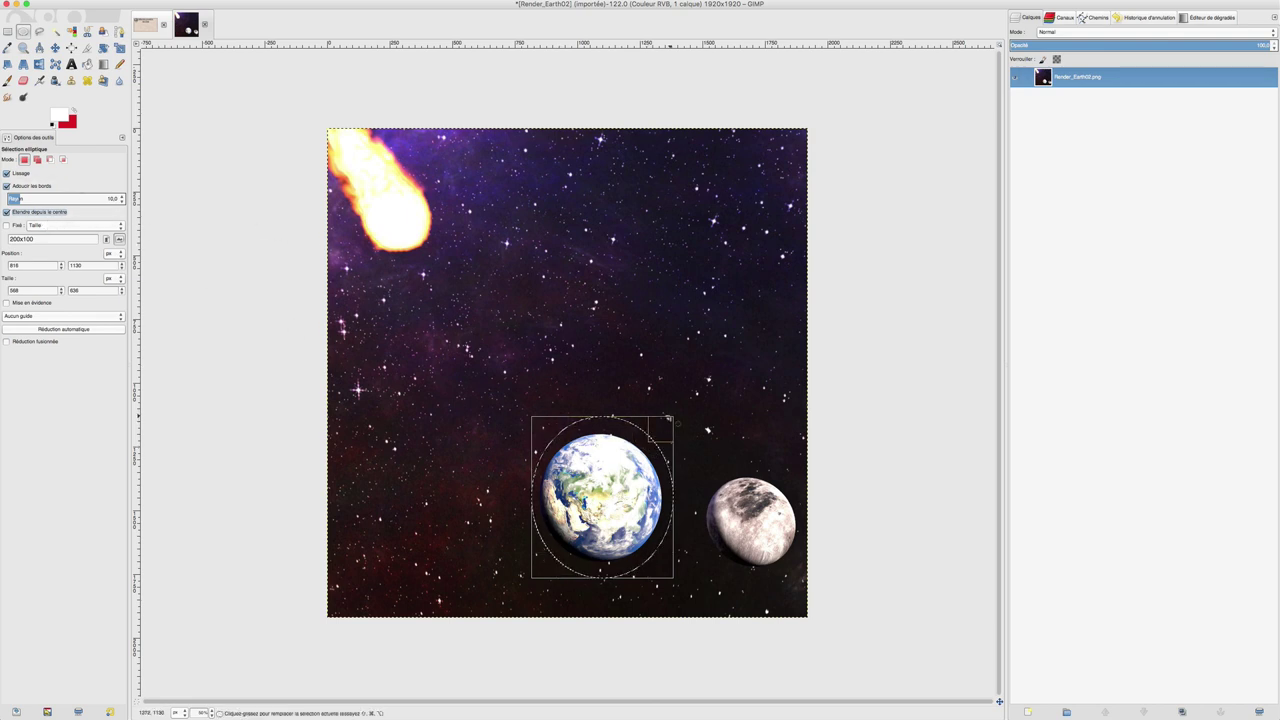
Tighten the ellipse to 524 × 592 and enable a 'Fixé' 'Taille' constraint of 200x100.
left_click_drag(668, 418, 668, 424)
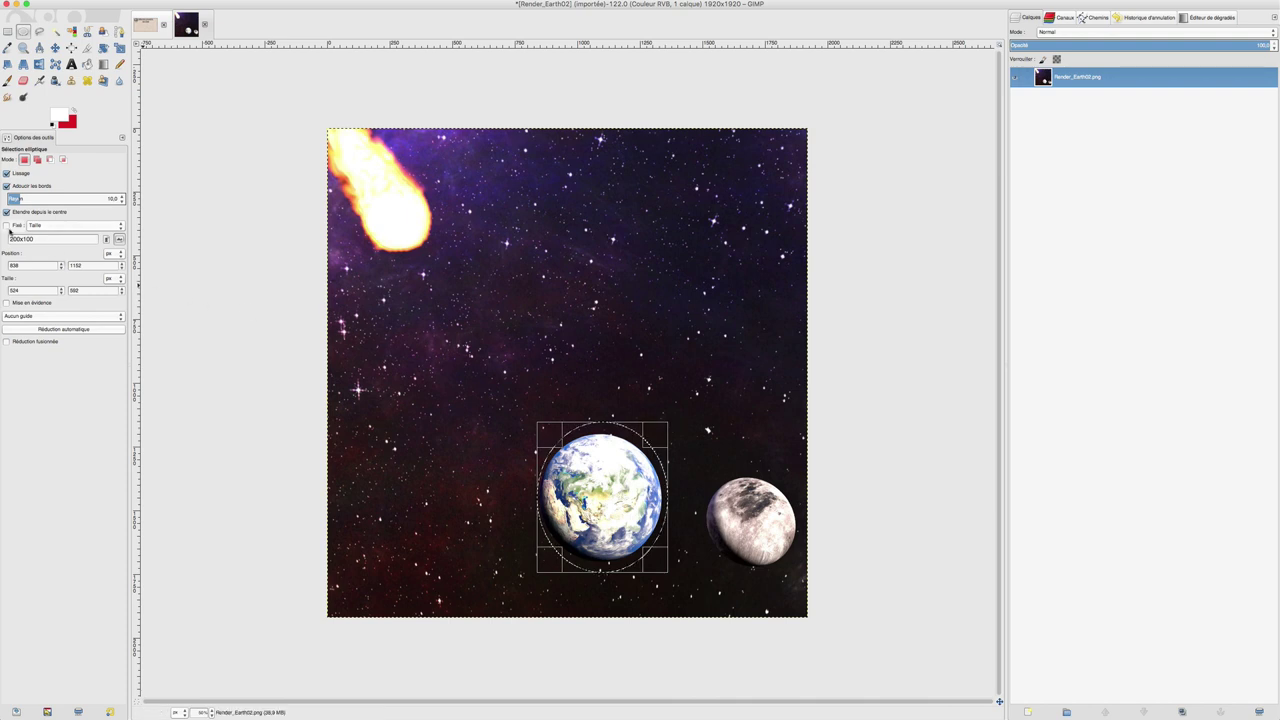
left_click(7, 226)
left_click(60, 226)
left_click(60, 226)
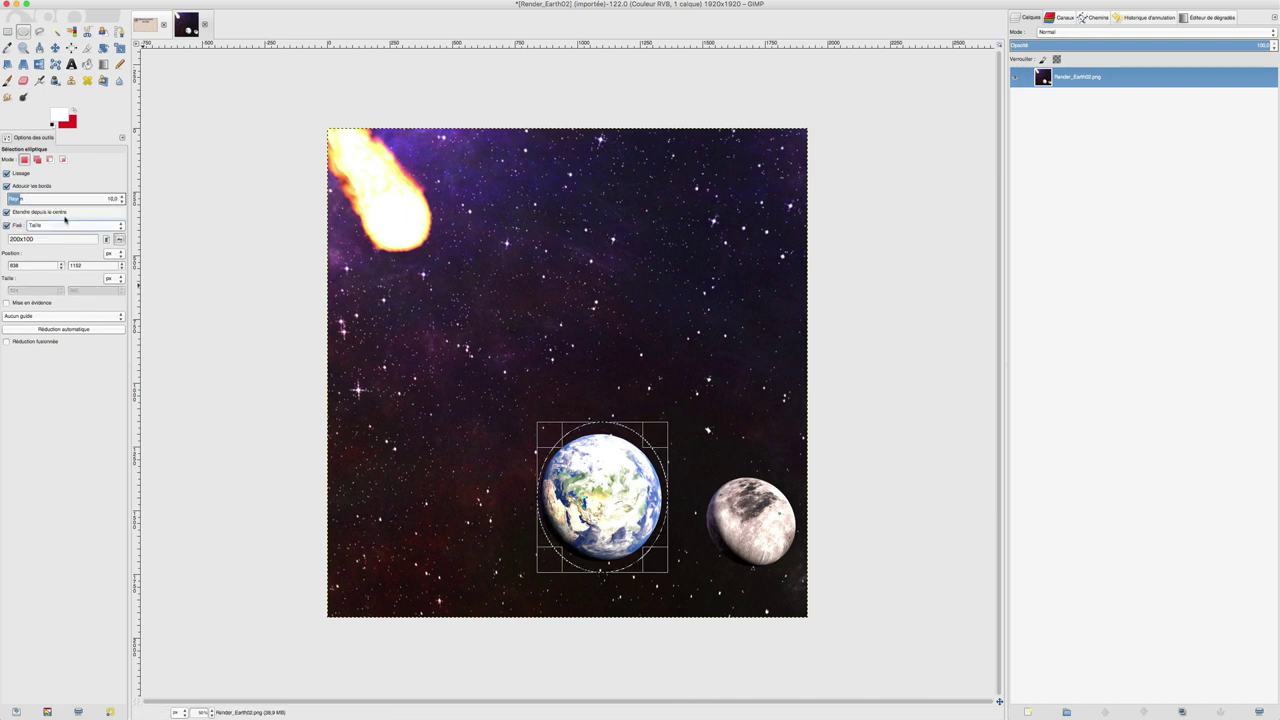
left_click(60, 226)
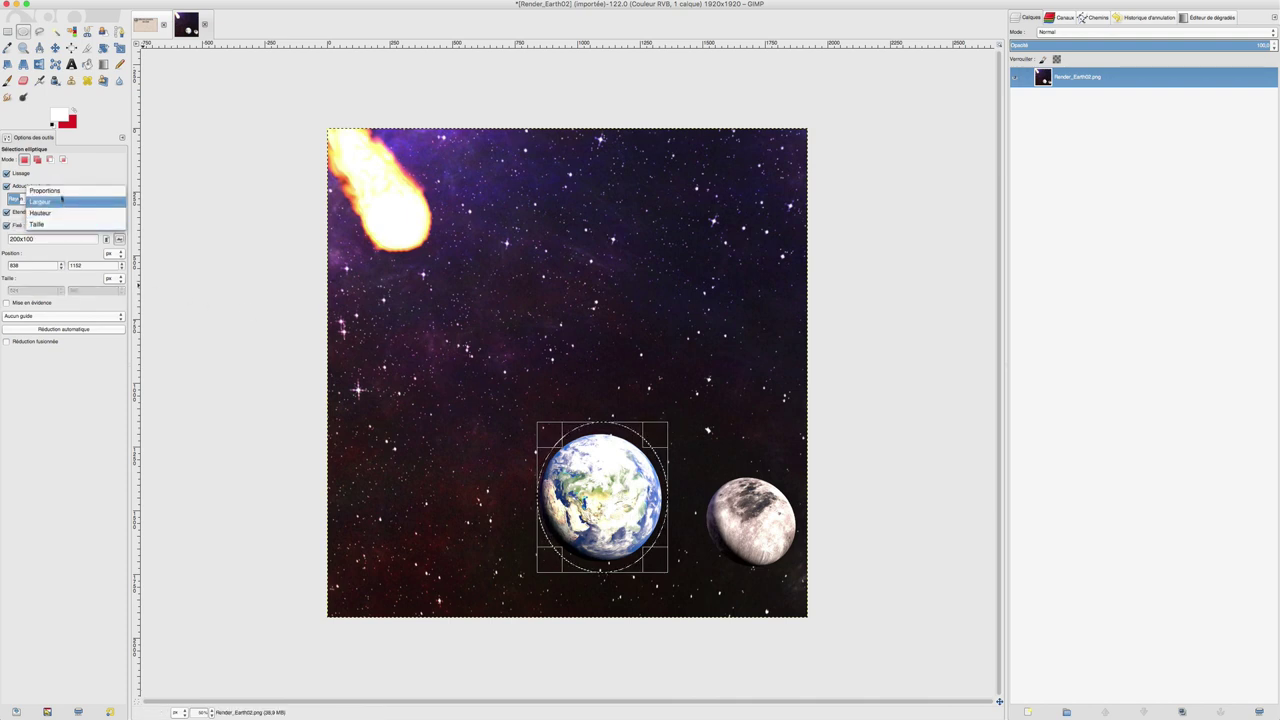
left_click(62, 199)
left_click(58, 226)
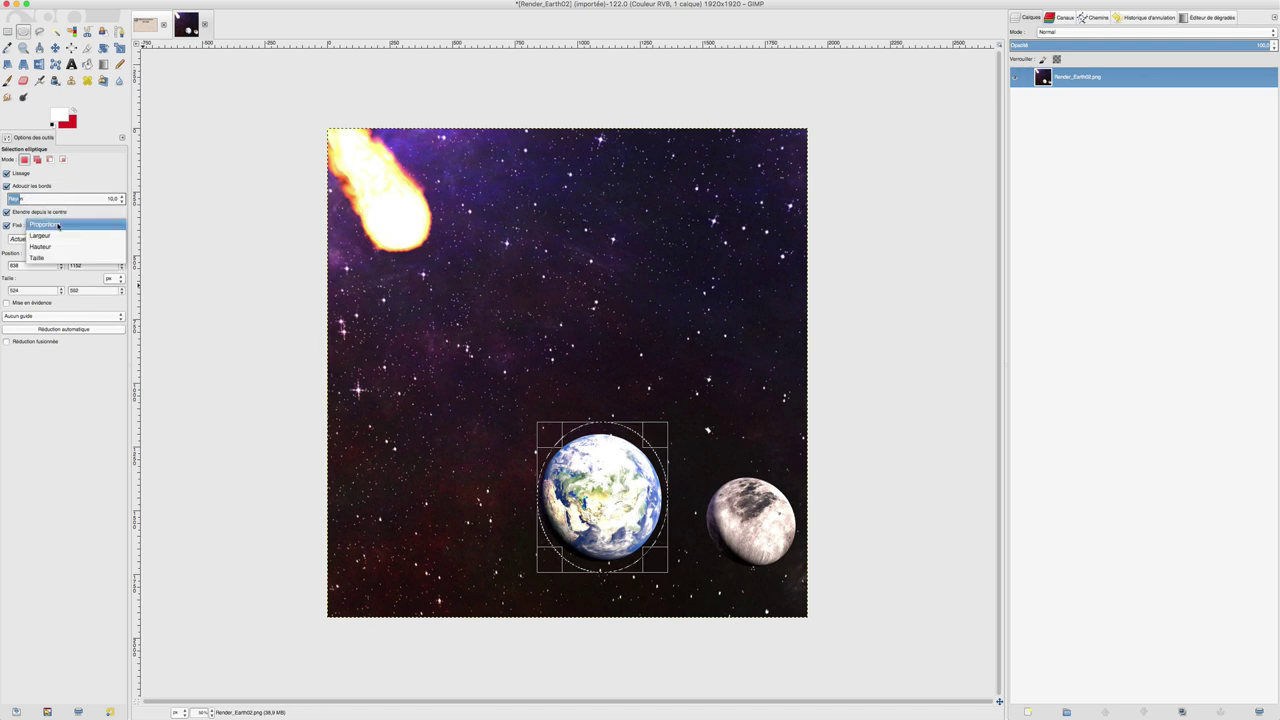
left_click(33, 258)
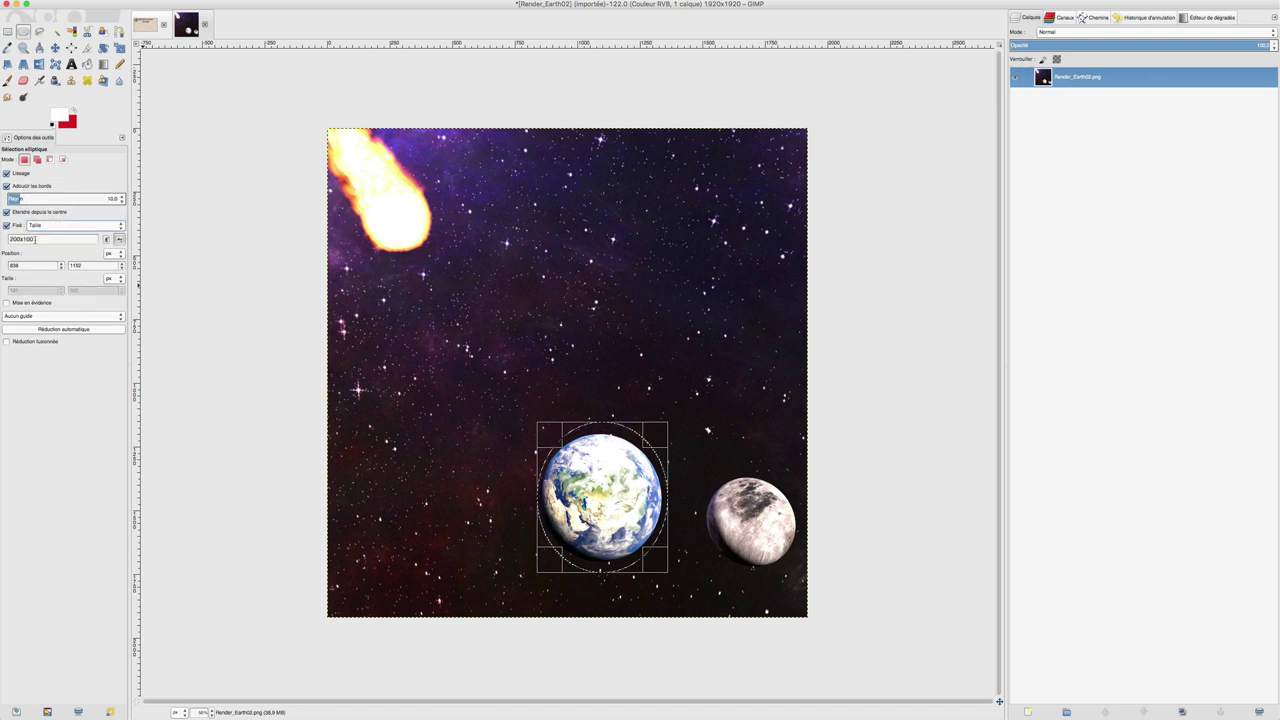
left_click(45, 240)
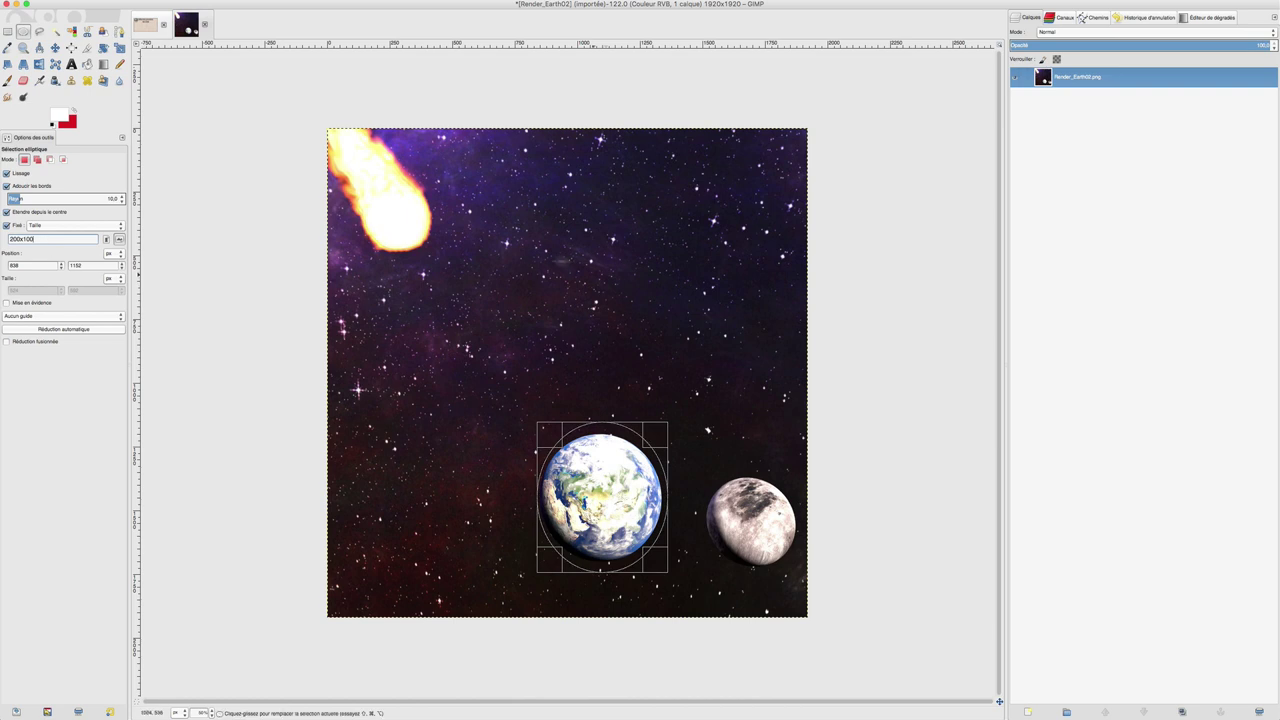
Place a fixed 200 × 100 ellipse above the Earth, toggling portrait then back to landscape.
left_click_drag(540, 282, 559, 301)
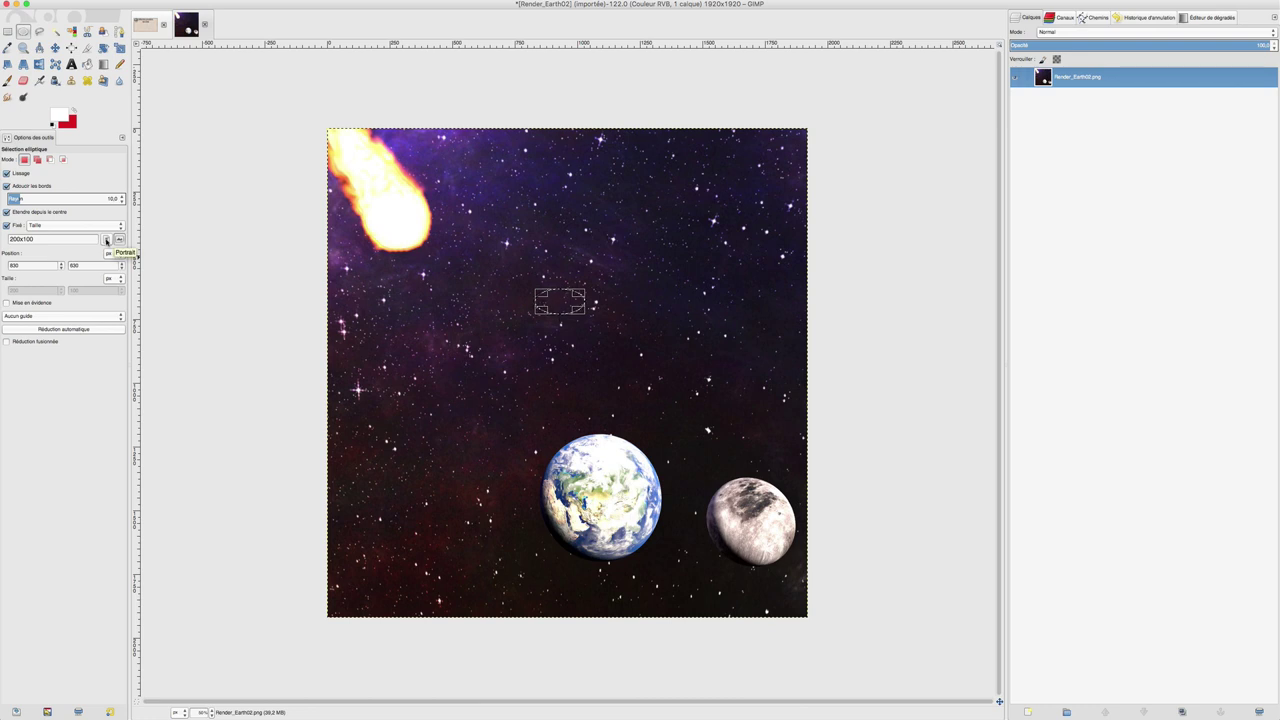
left_click(107, 241)
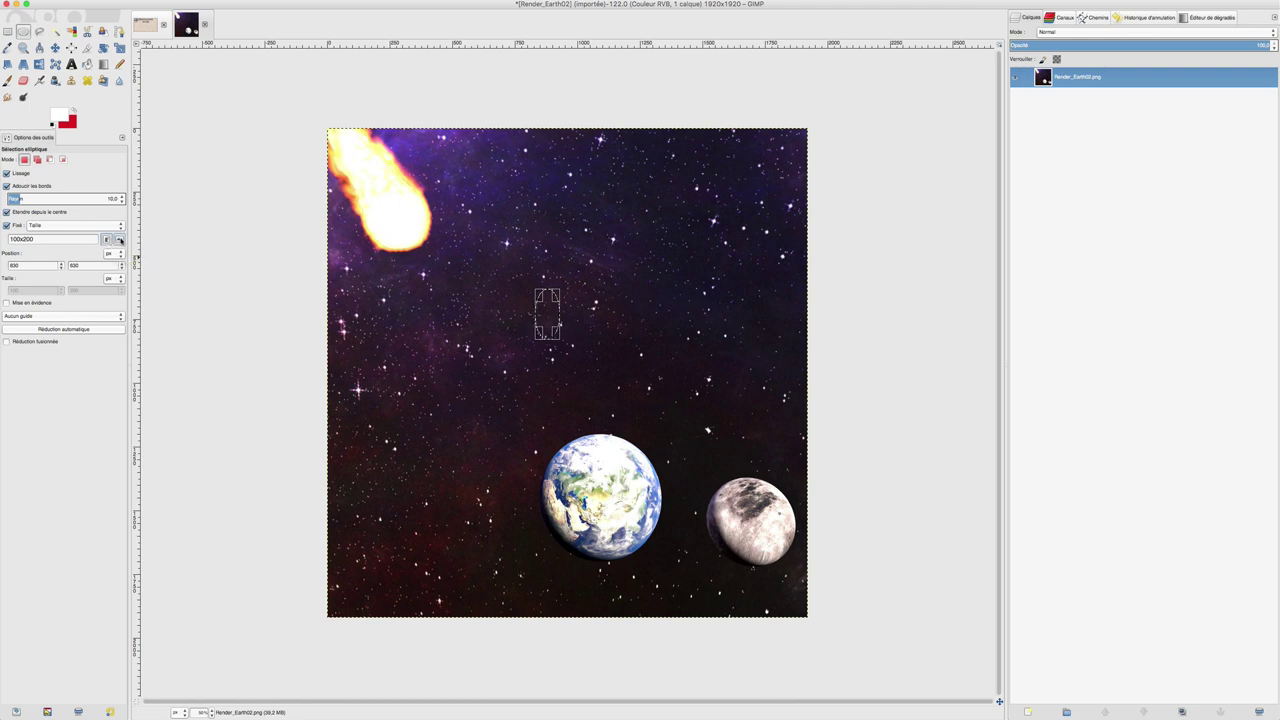
left_click(119, 240)
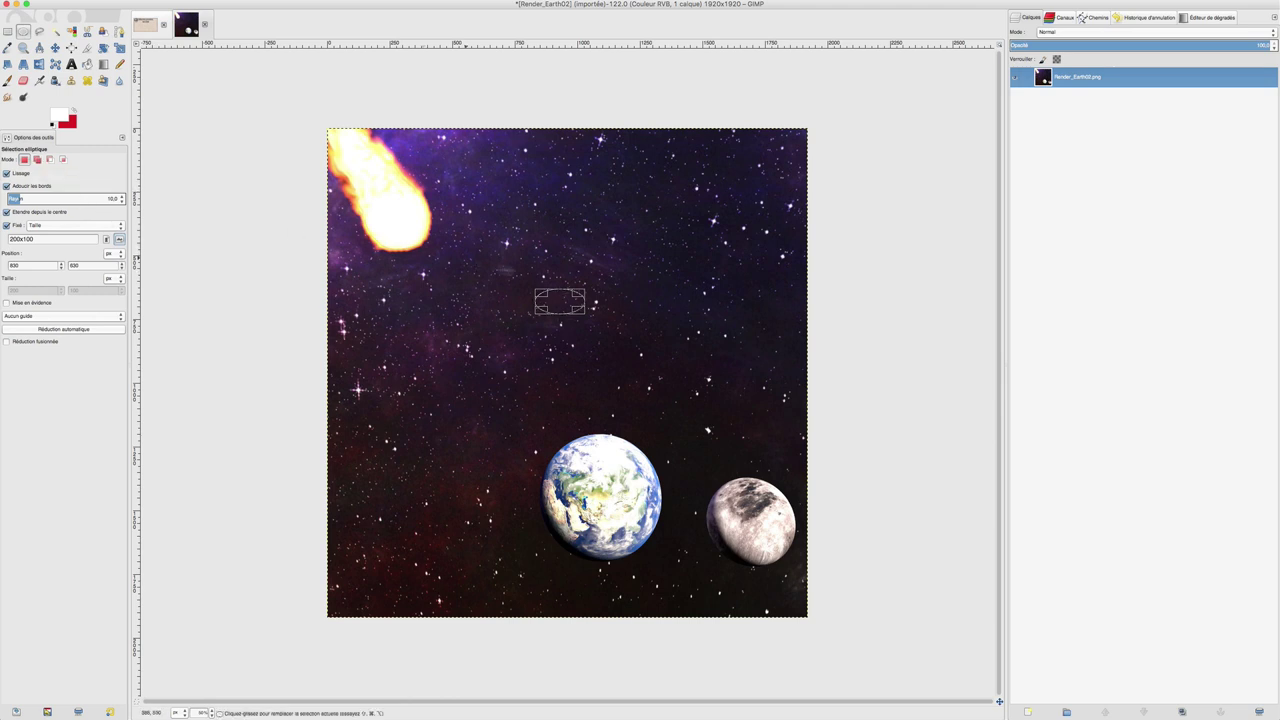
Clear the selection via Sélection > Aucune, untick centre expansion and 'Fixé', and draw a free ellipse.
left_click(139, 1)
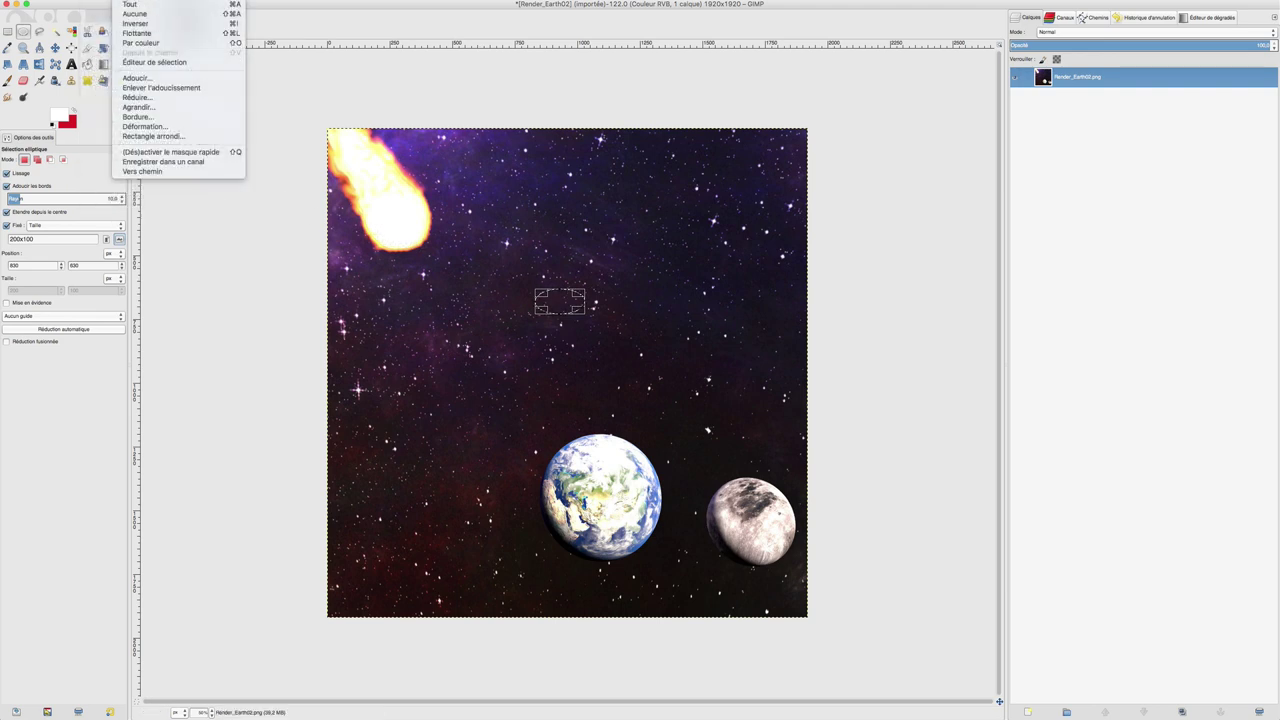
left_click(137, 13)
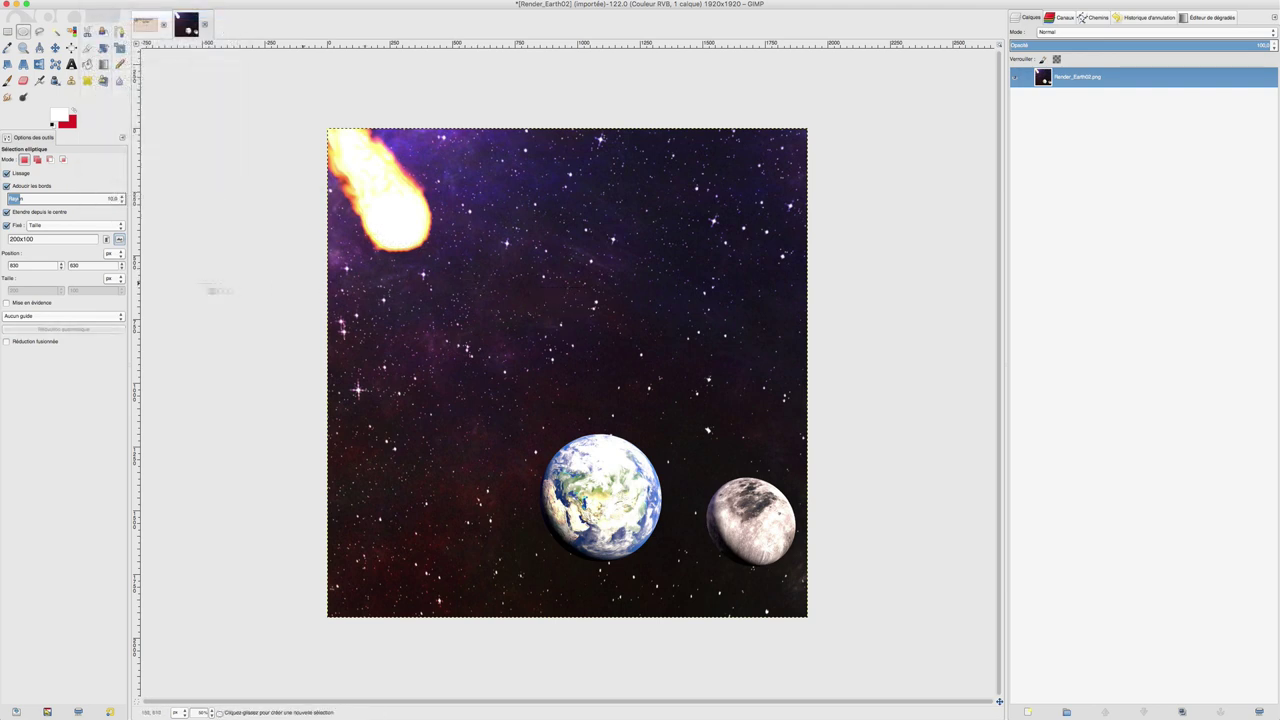
left_click(6, 212)
left_click(6, 225)
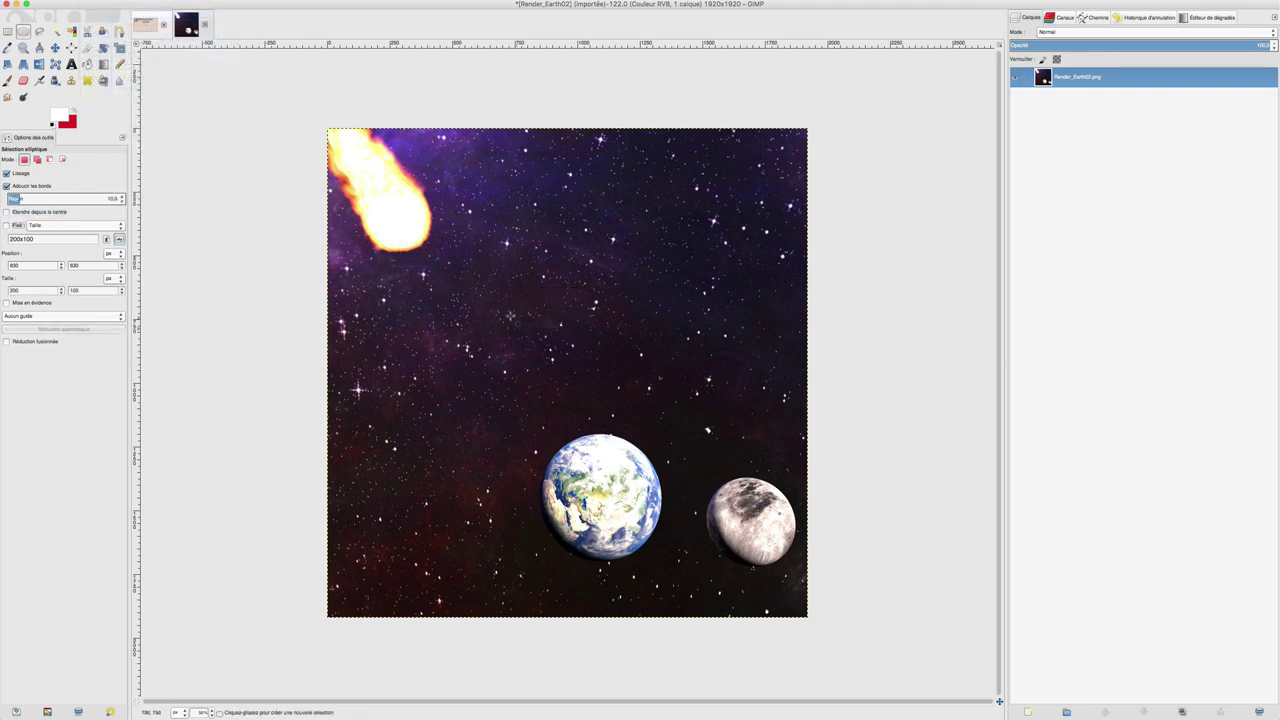
left_click_drag(483, 285, 631, 446)
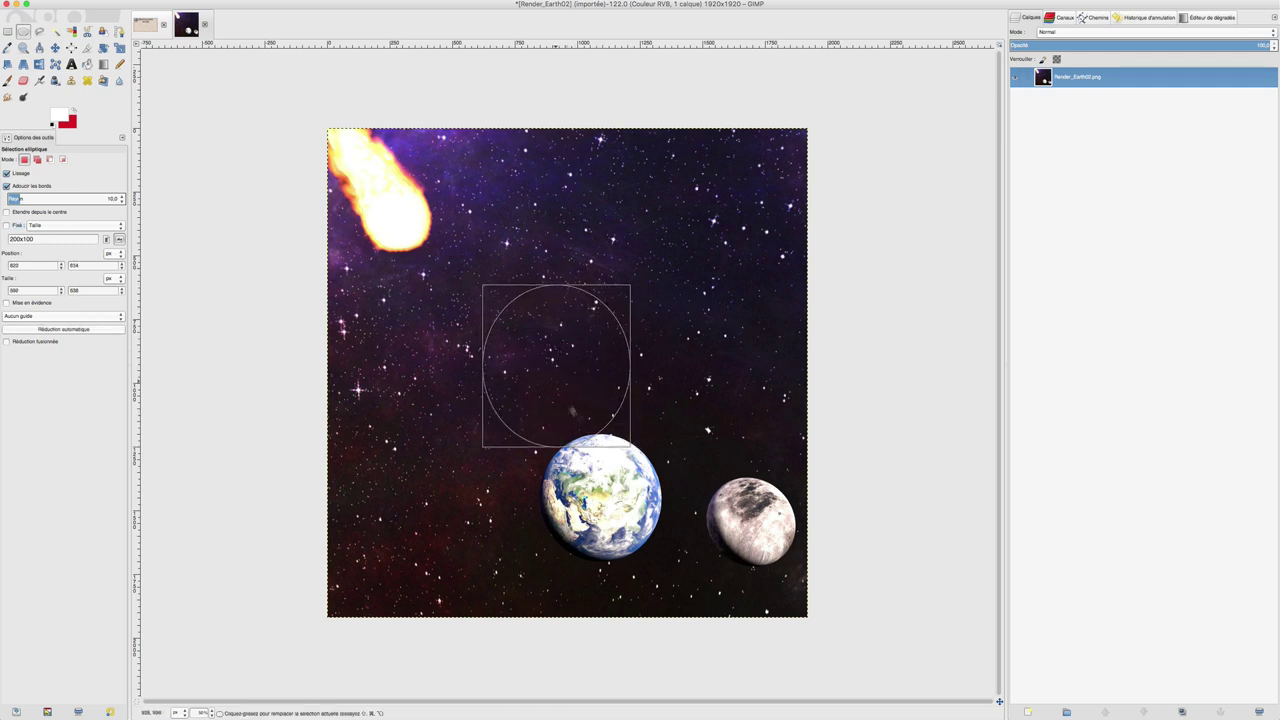
Move the ellipse onto the Earth and Shift-add a 218 × 298 ellipse above it.
left_click_drag(561, 370, 606, 502)
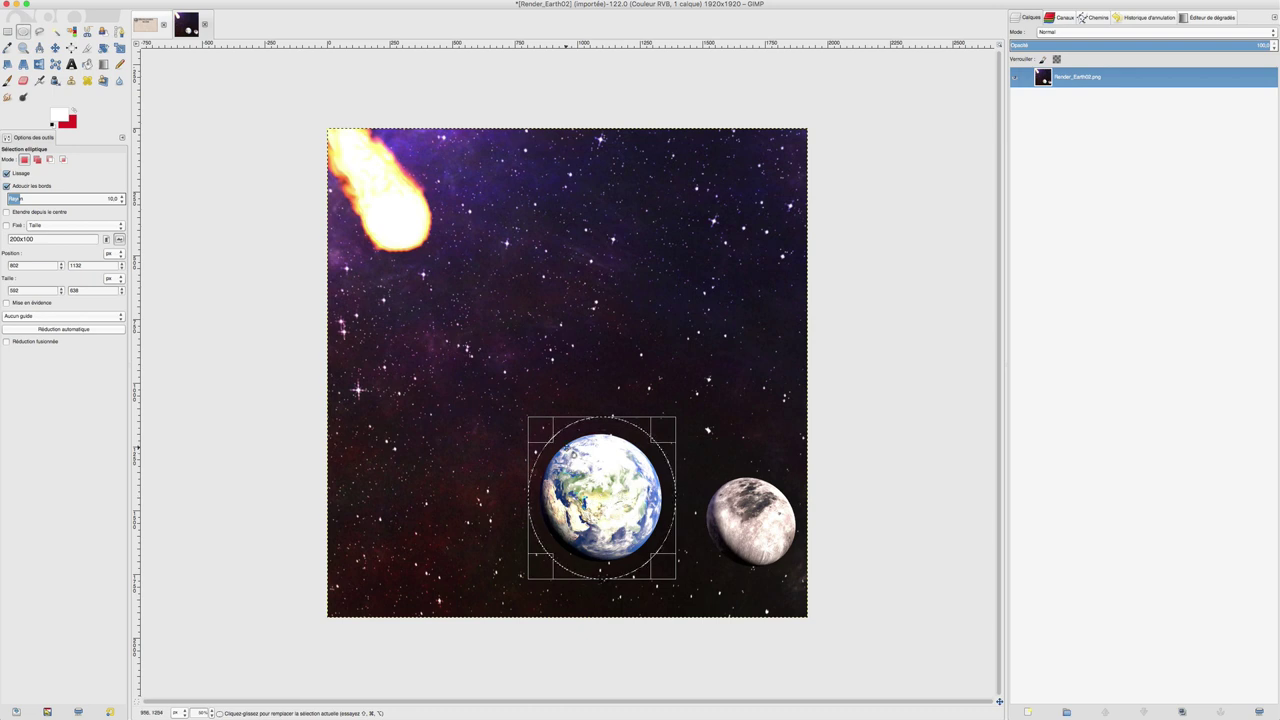
key("shift")
left_click_drag(606, 369, 659, 441)
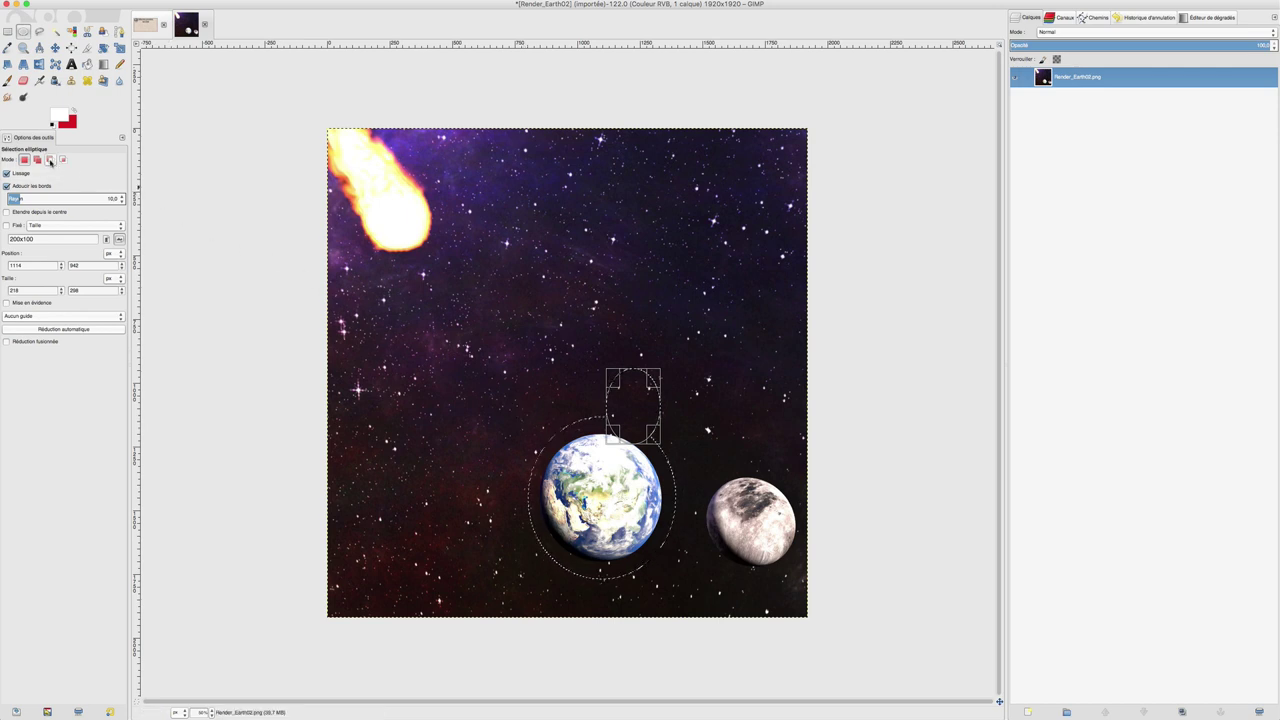
Try subtract and intersect modes, then redraw one ellipse of about 574 × 654 centred on the Earth.
left_click(50, 161)
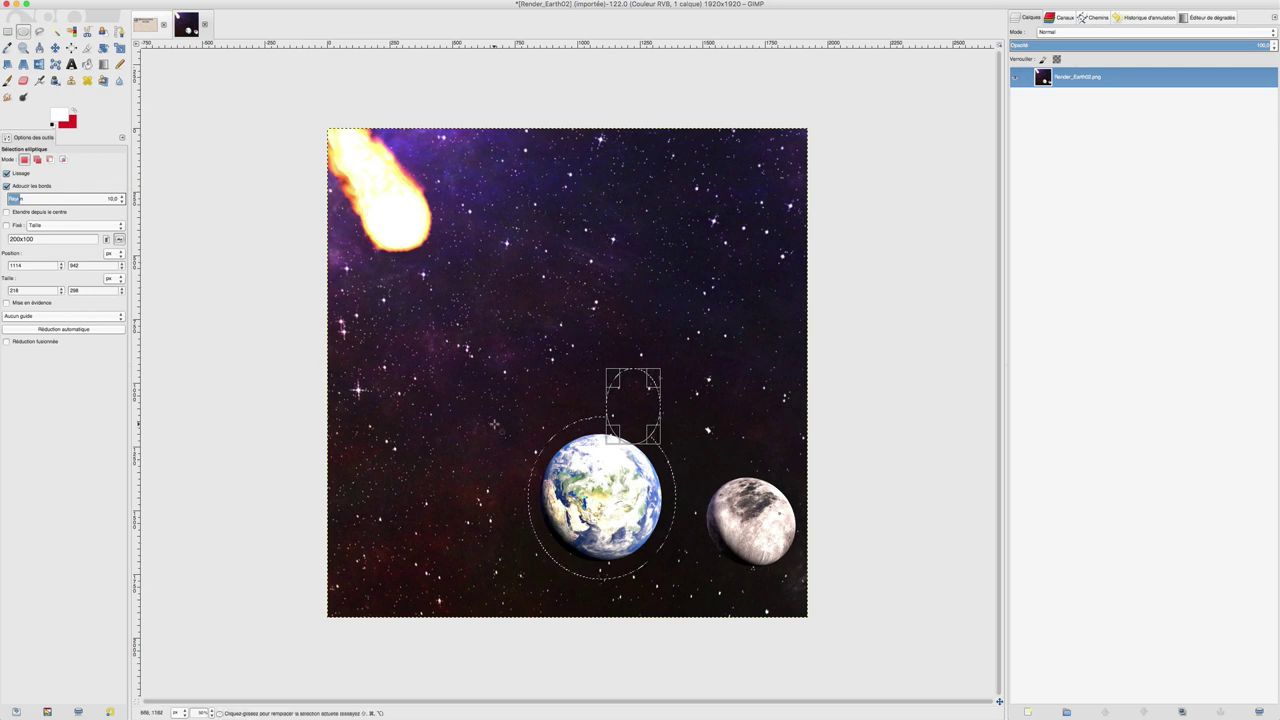
key("shift+ctrl")
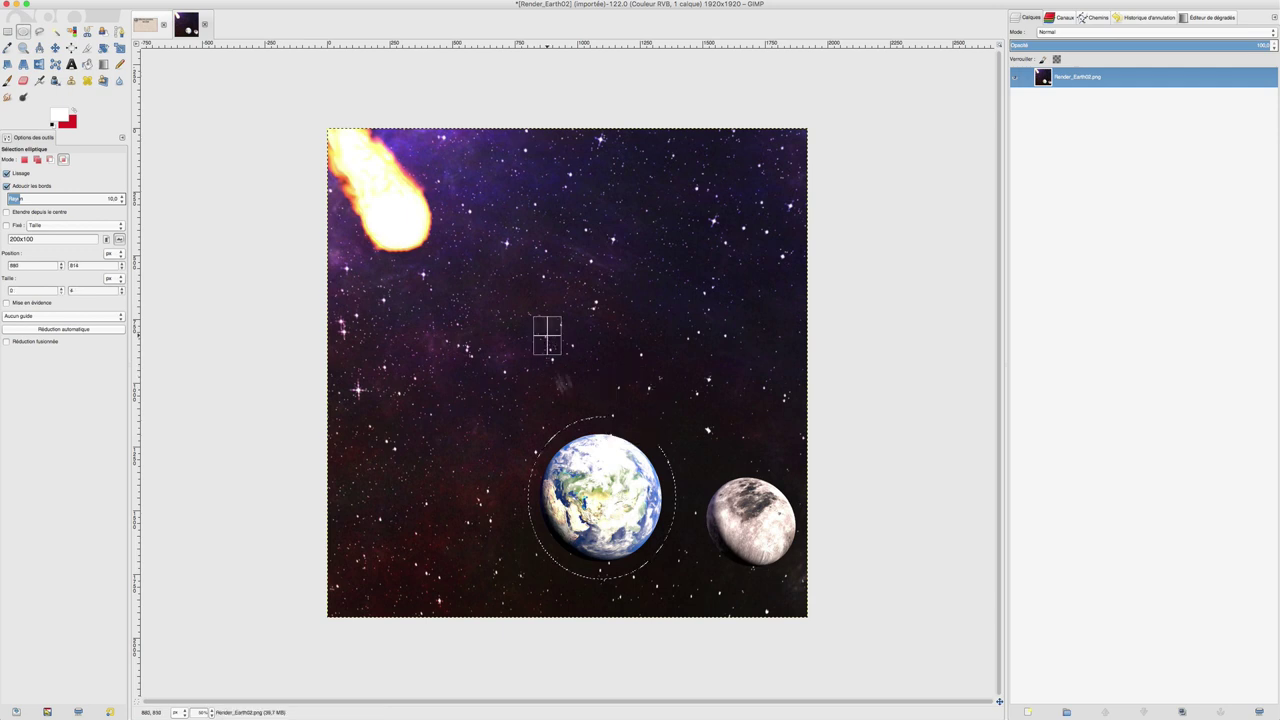
left_click_drag(547, 336, 697, 521)
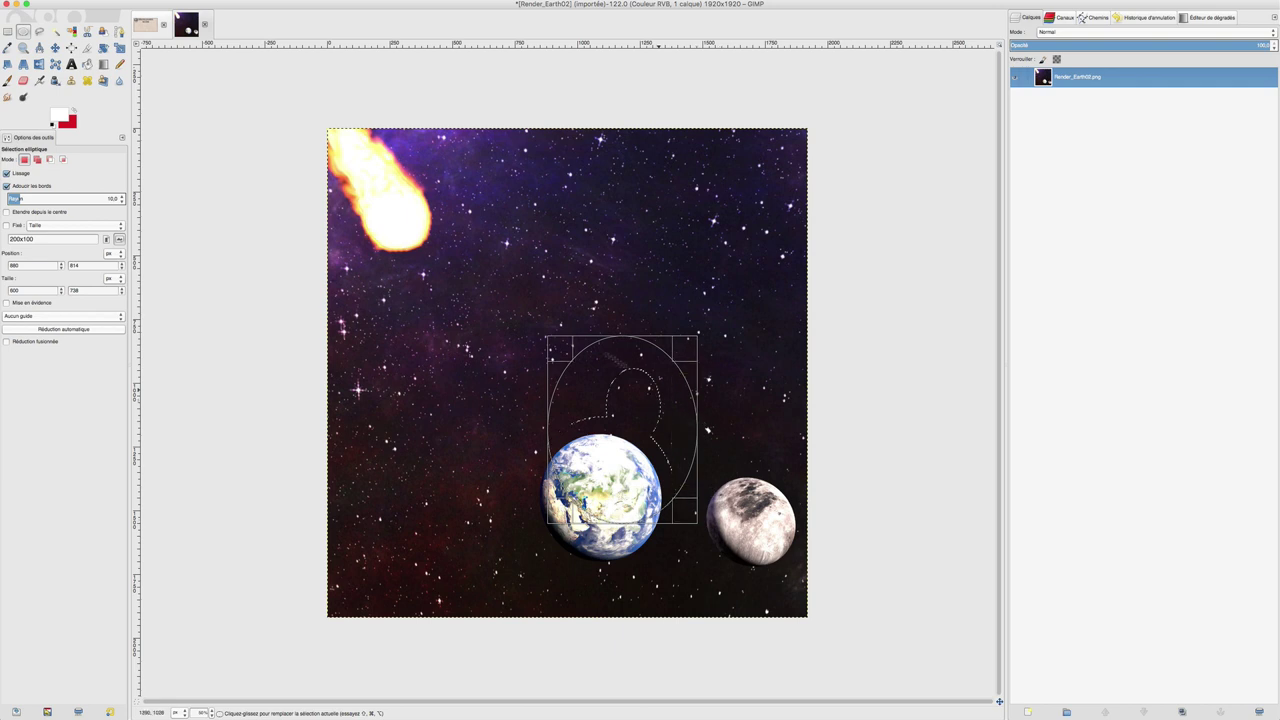
left_click_drag(506, 411, 673, 578)
left_click_drag(606, 503, 621, 506)
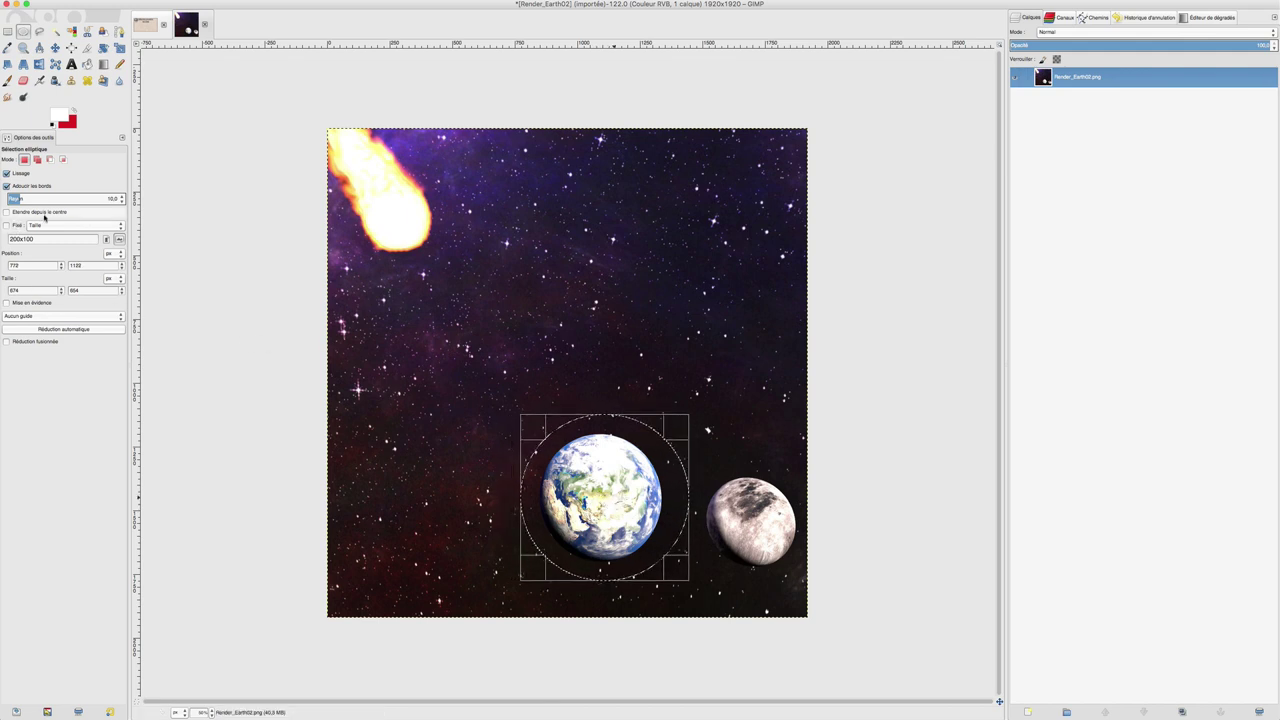
Enable 'Étendre depuis le centre' and adjust the ellipse to about 518 × 514 around the Earth.
left_click(8, 212)
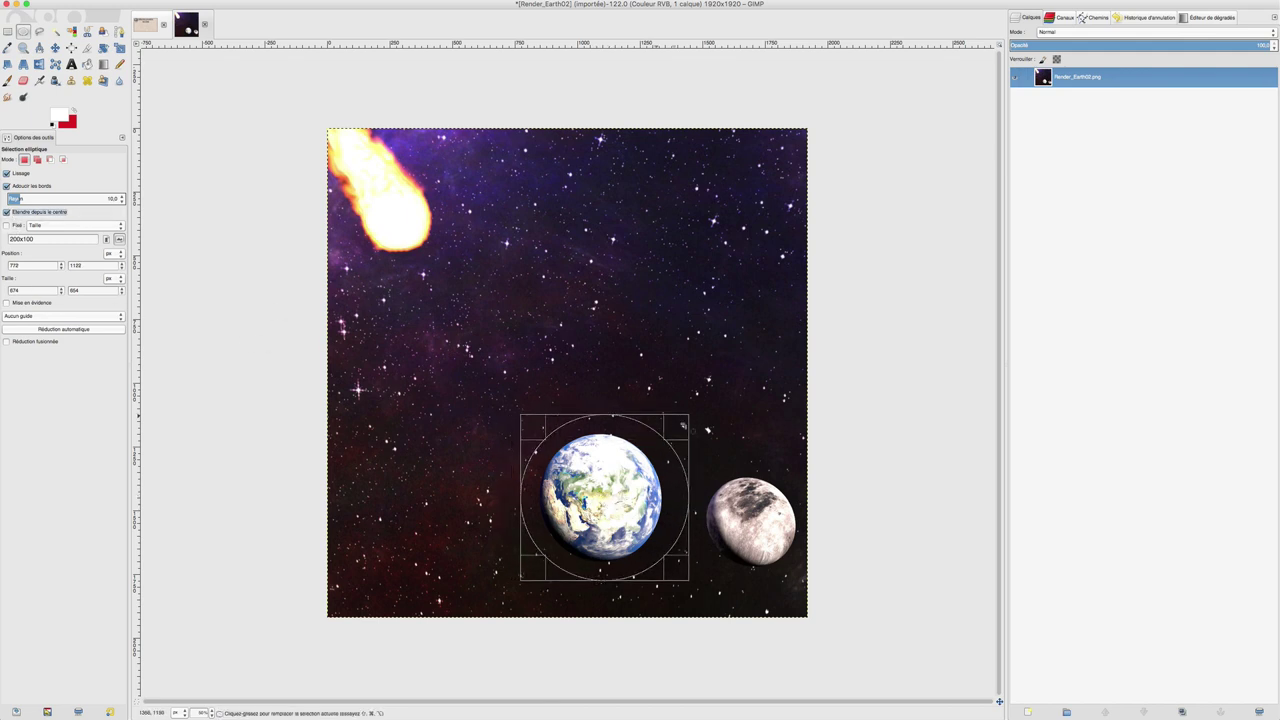
left_click_drag(685, 419, 660, 437)
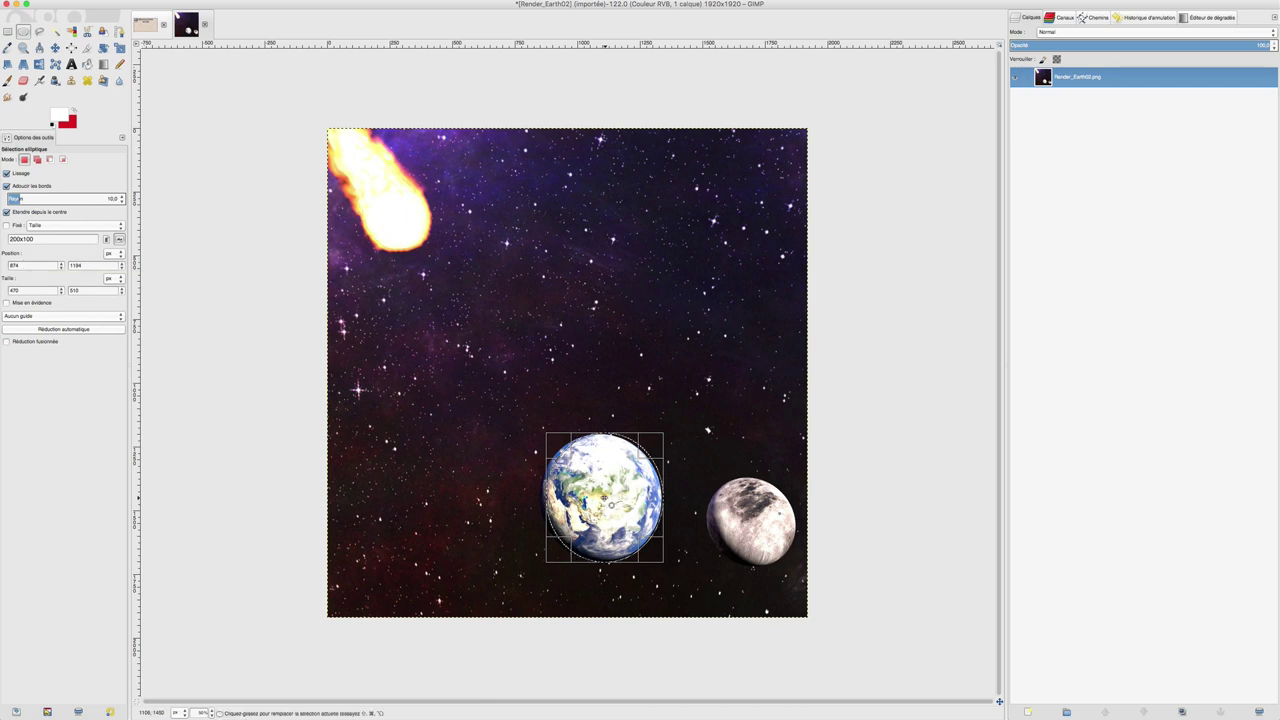
mouse_move(609, 500)
left_mouse_down()
mouse_move(567, 455)
mouse_move(607, 497)
left_mouse_up()
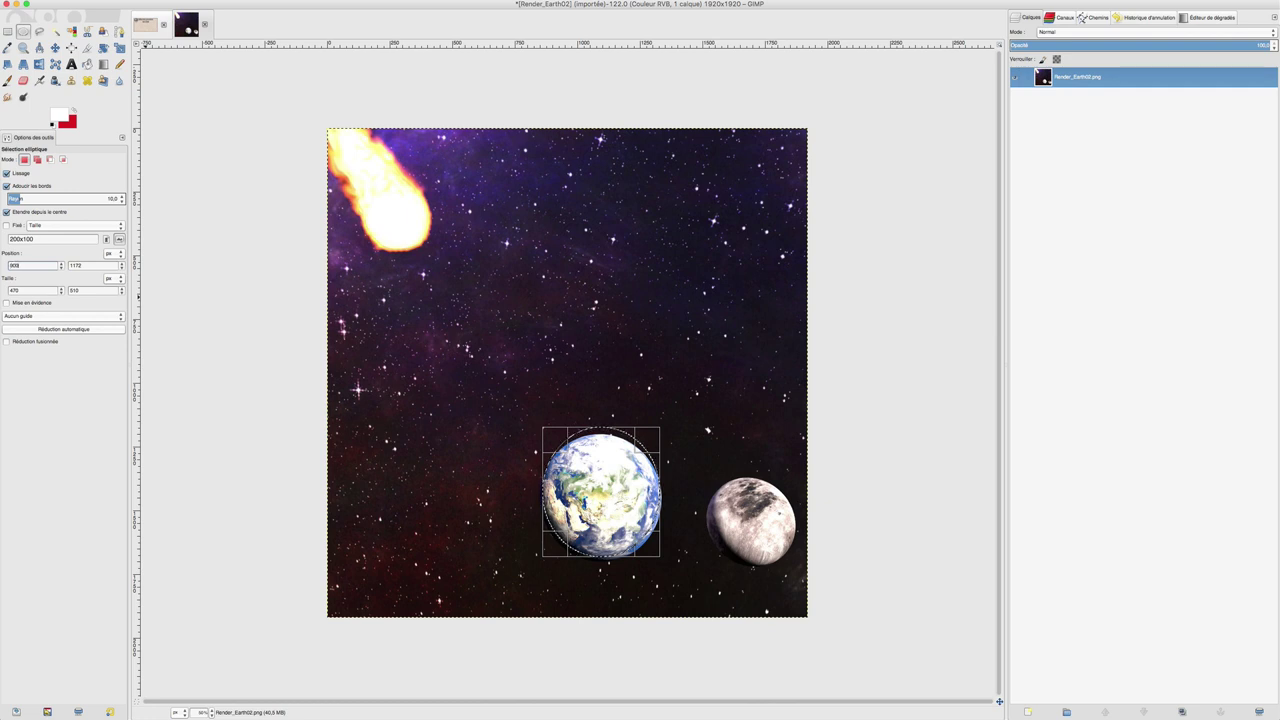
scroll(36, 265, "up", 4)
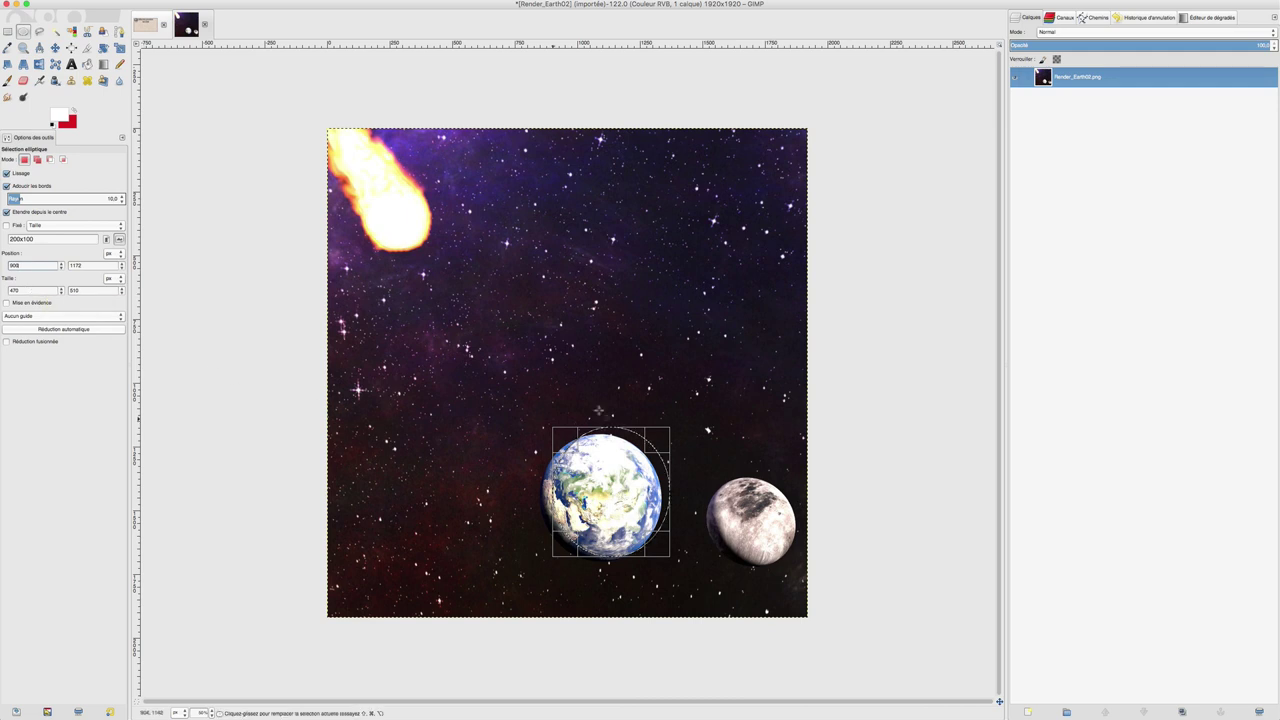
mouse_move(666, 431)
left_mouse_down()
mouse_move(689, 408)
mouse_move(675, 416)
left_mouse_up()
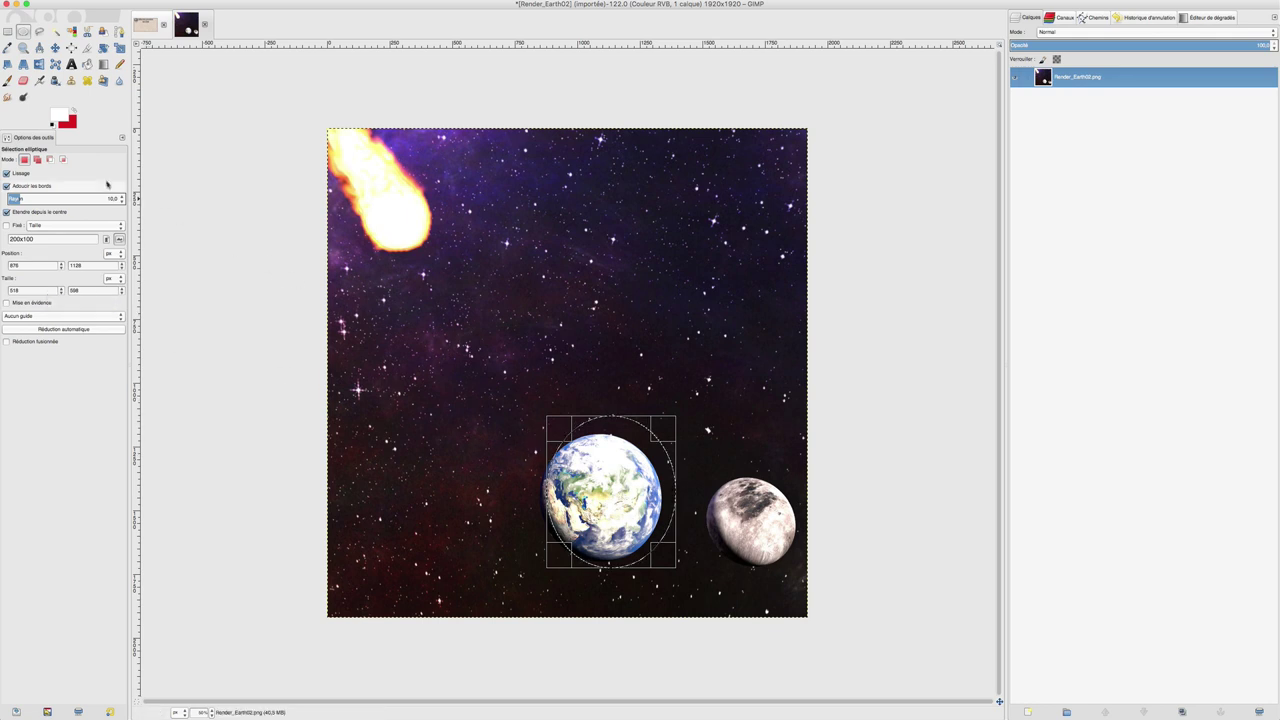
left_click_drag(609, 493, 604, 506)
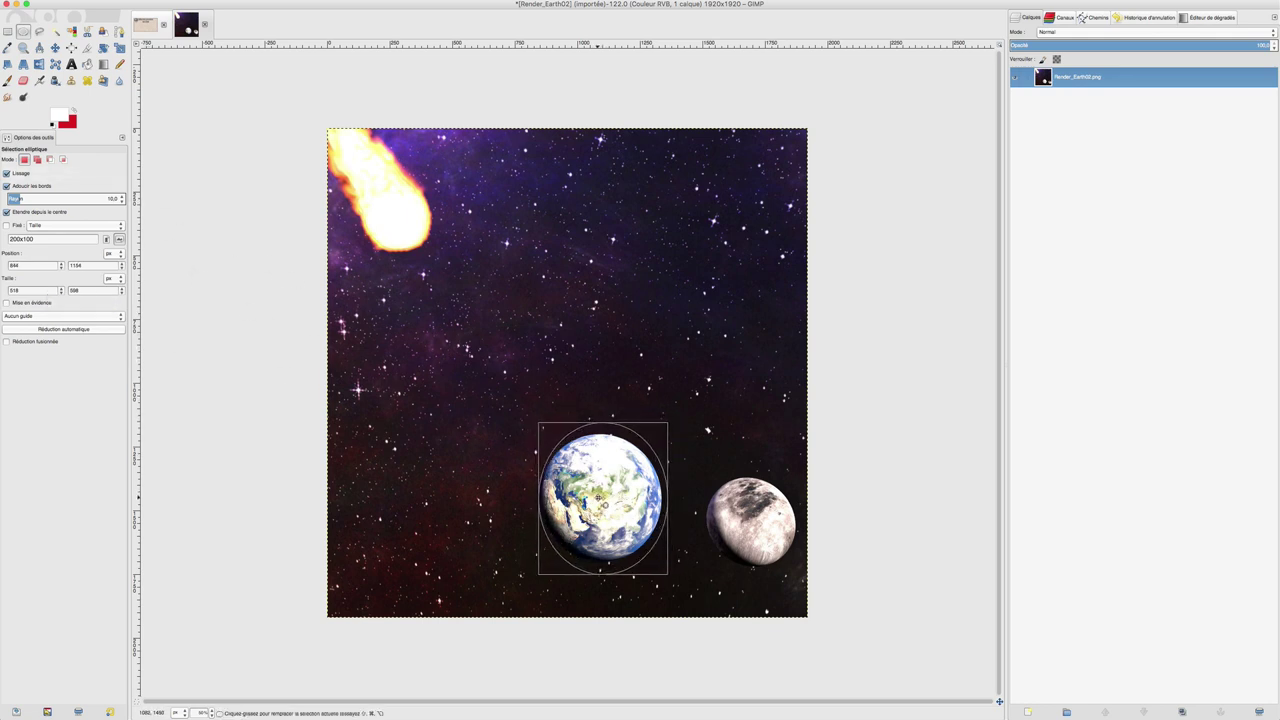
left_click_drag(605, 424, 611, 441)
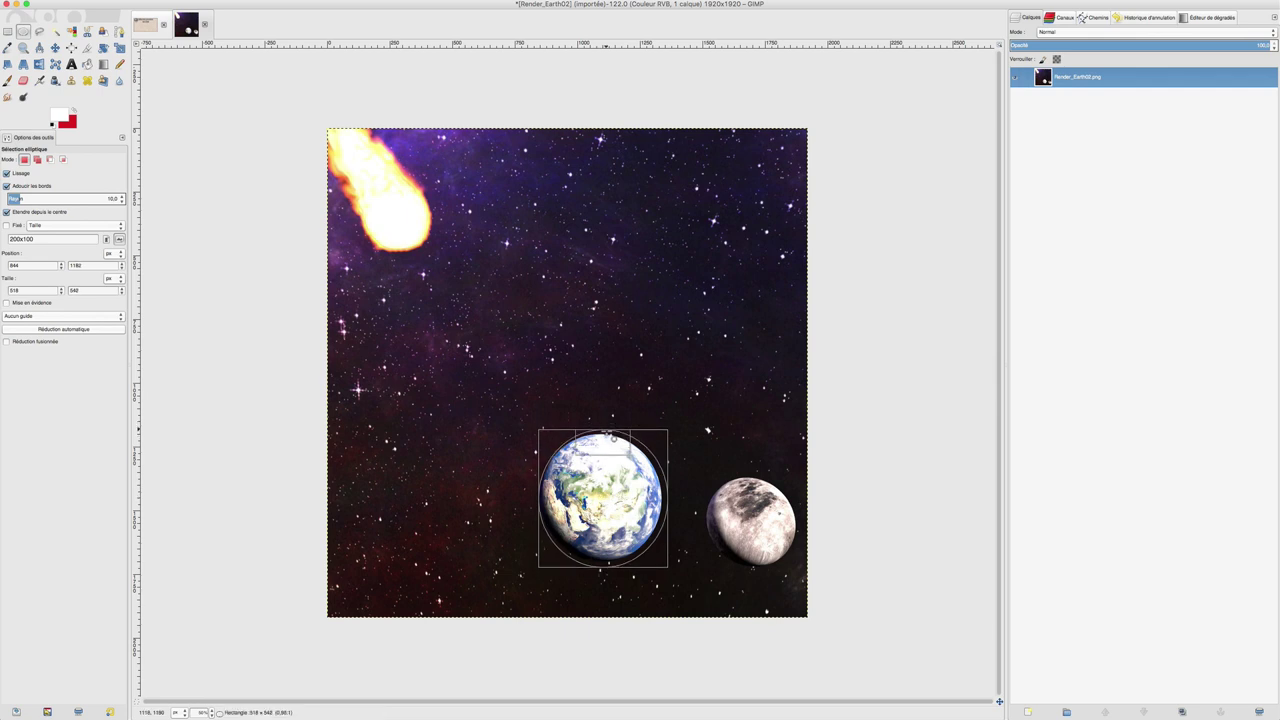
Toggle 'Mise en évidence' and redraw the ellipse from the Earth's centre to about 672 × 708.
left_click(6, 302)
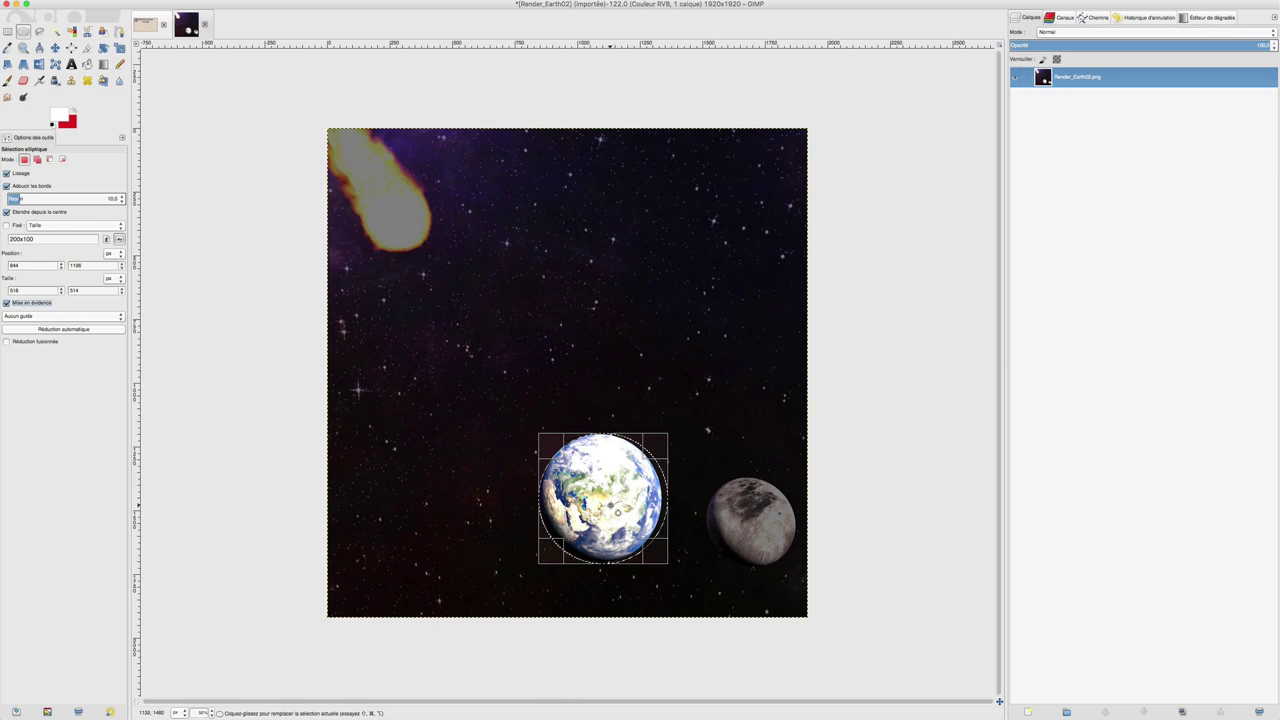
left_click(610, 505)
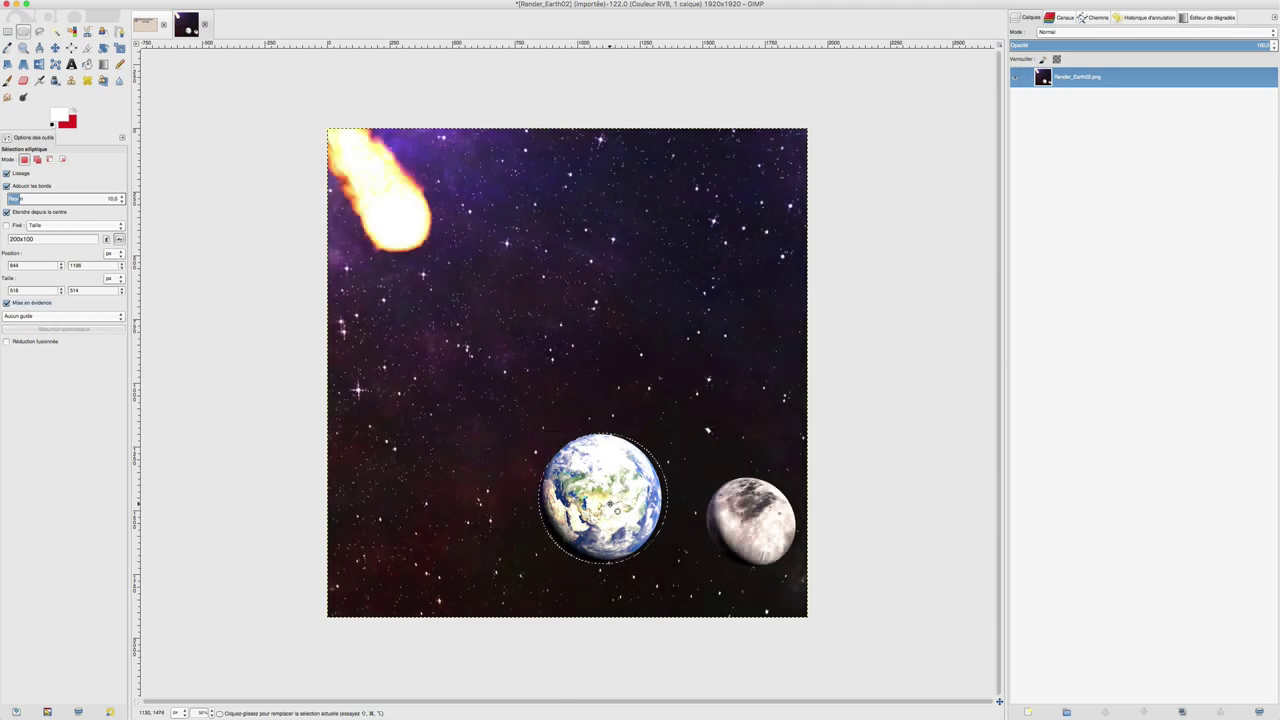
left_click(6, 302)
left_click_drag(601, 489, 602, 488)
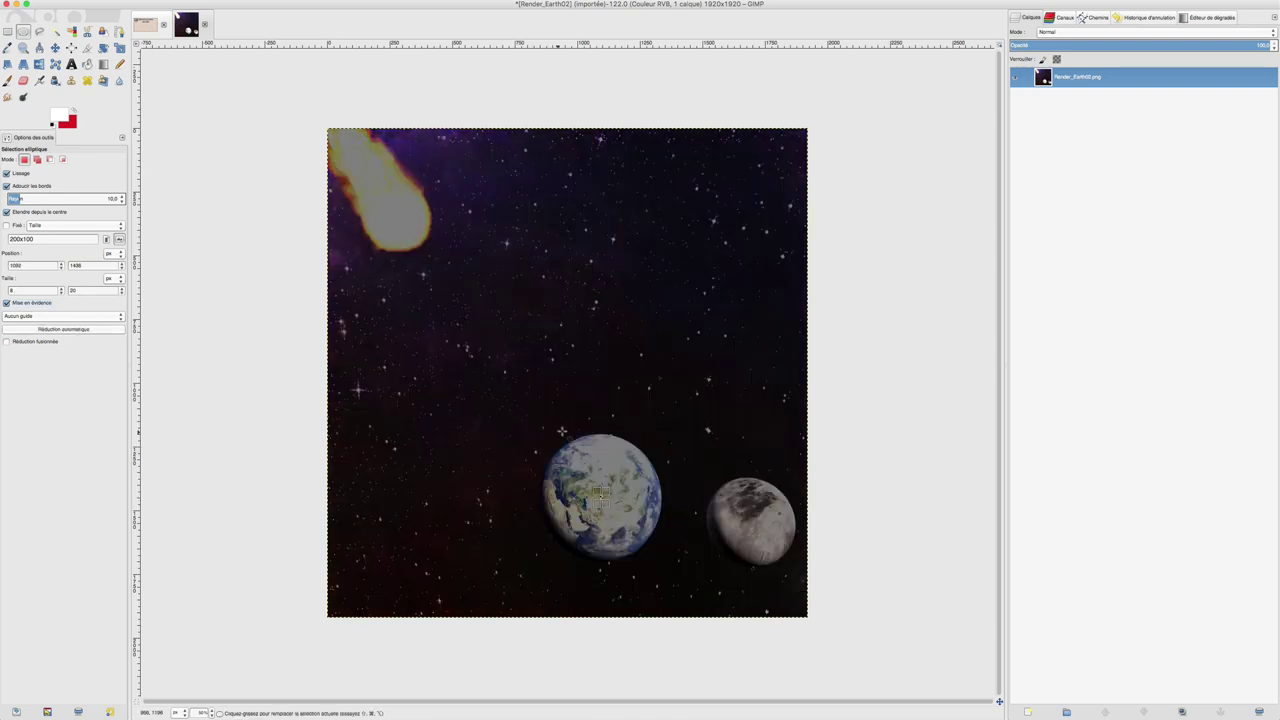
mouse_move(522, 417)
left_mouse_down()
mouse_move(624, 521)
mouse_move(607, 505)
left_mouse_up()
left_click_drag(479, 399, 558, 482)
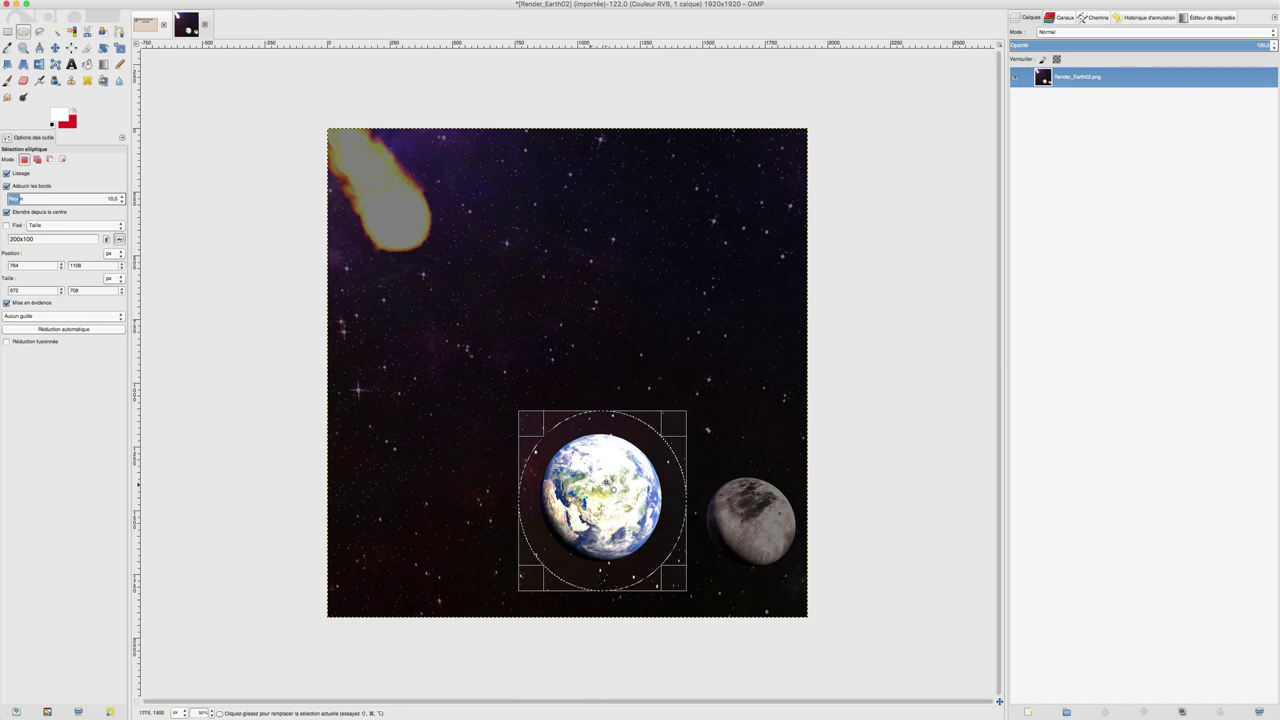
Set the selection guides to 'Lignes de centre' to show centre lines across the ellipse.
left_click(42, 316)
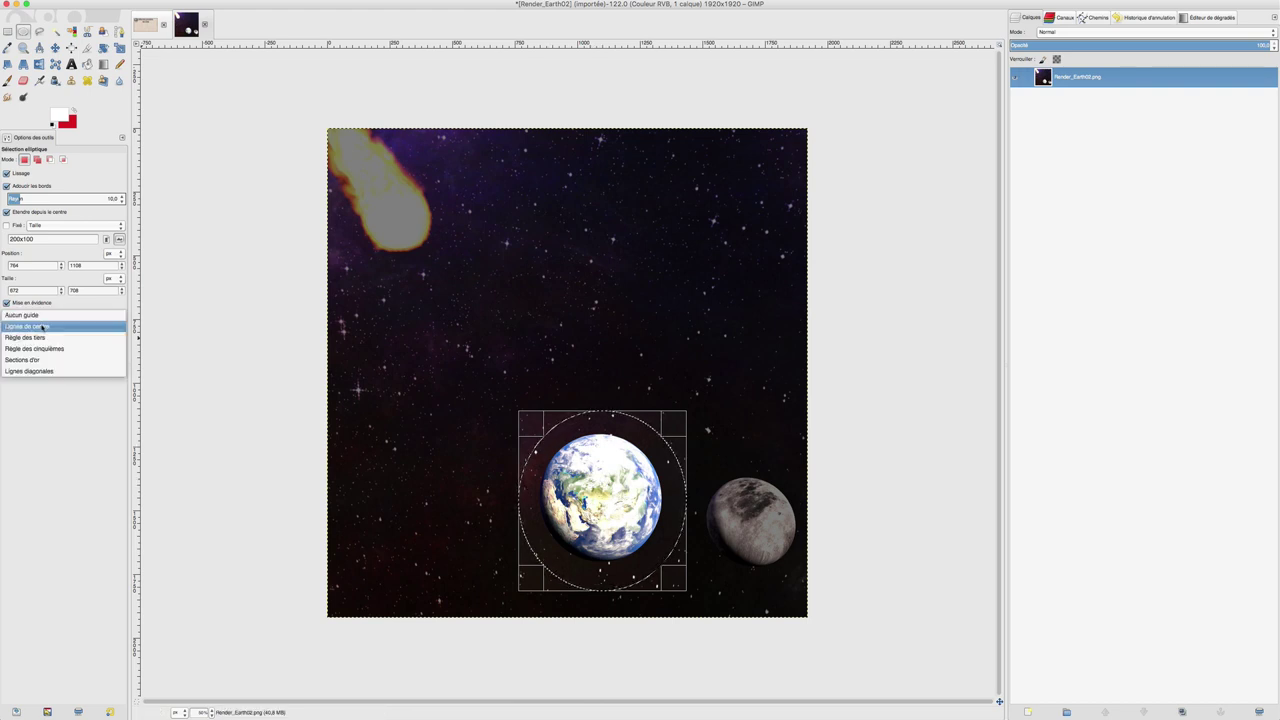
left_click(35, 337)
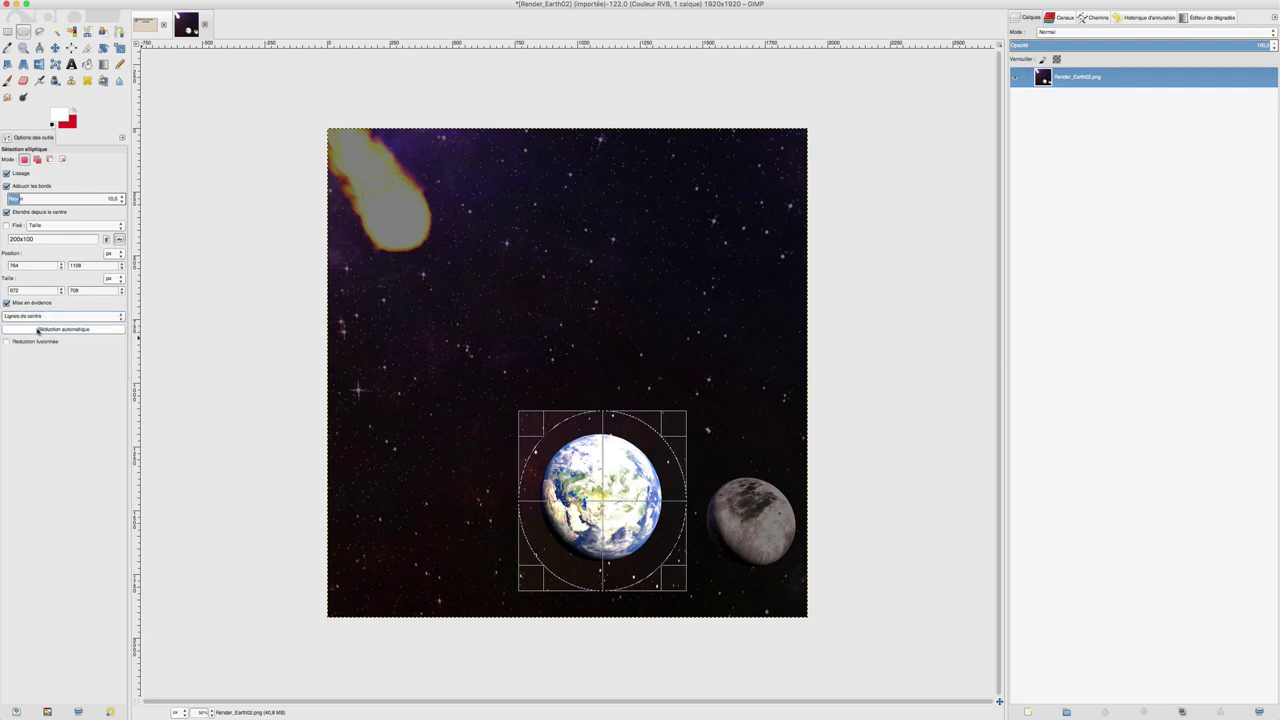
left_click(40, 318)
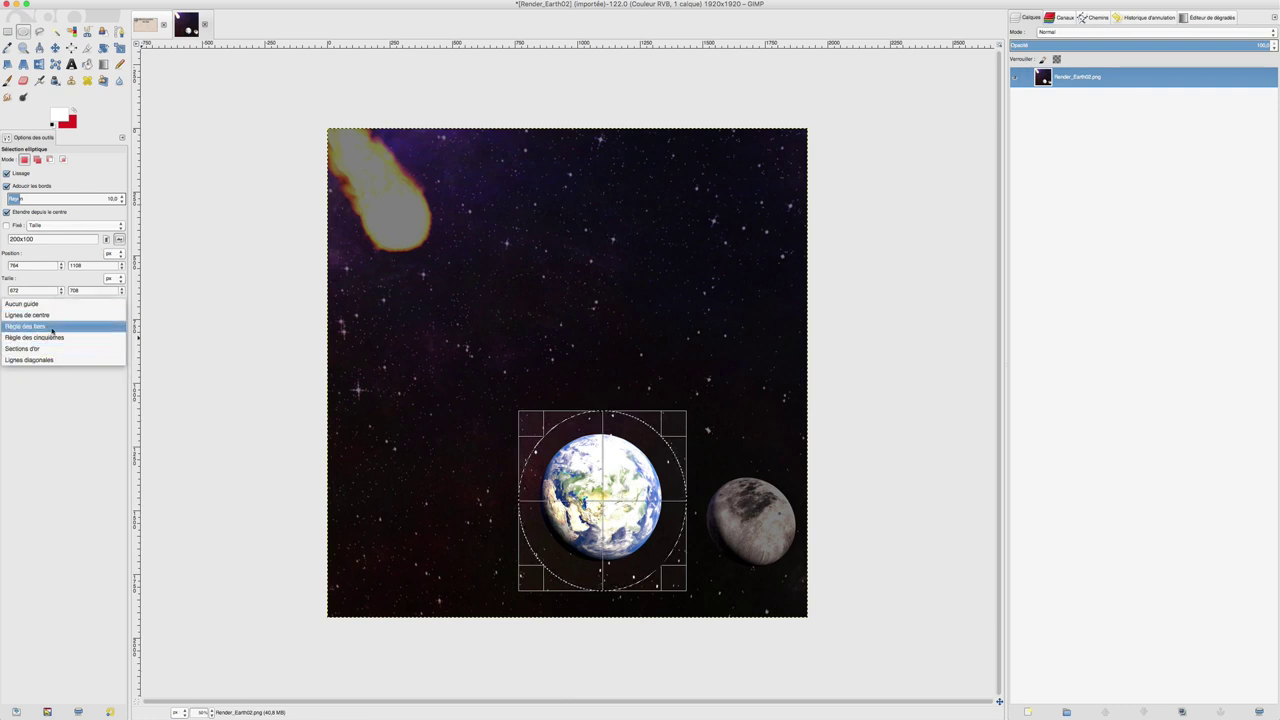
left_click(160, 320)
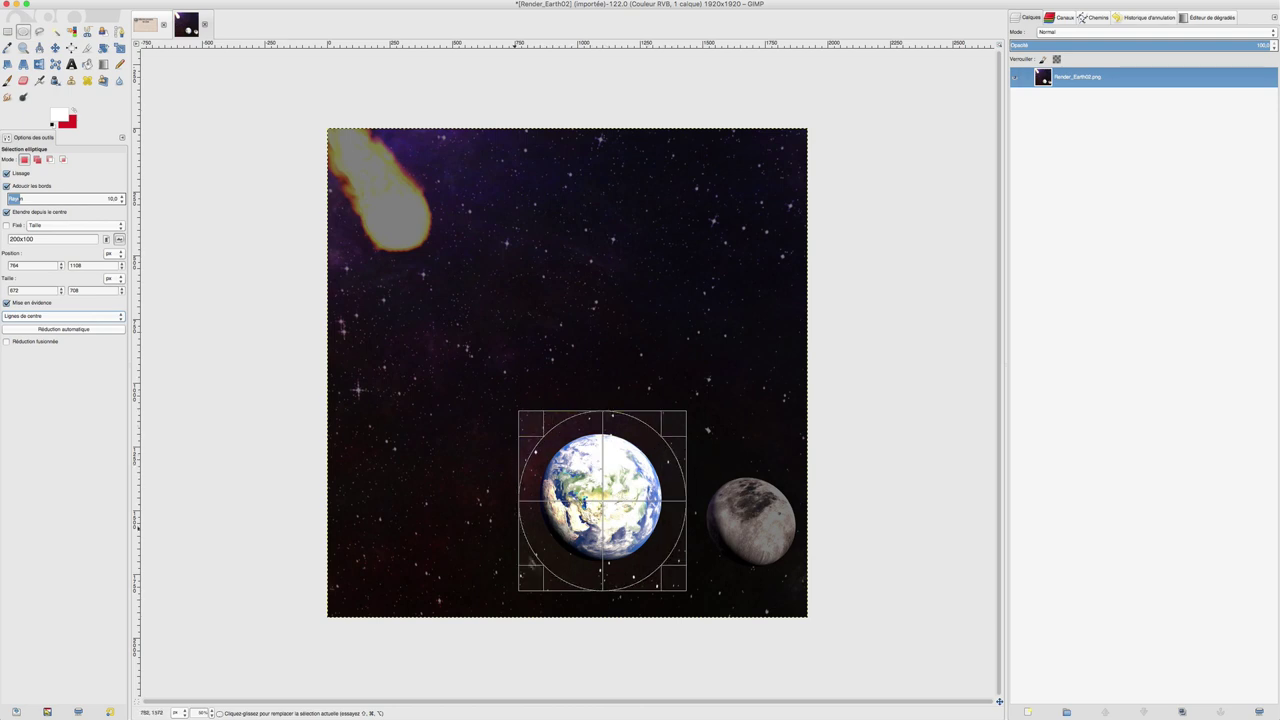
Enlarge the ellipse from its centre and move it right across the Earth's right half and the Moon.
left_click_drag(680, 582, 693, 596)
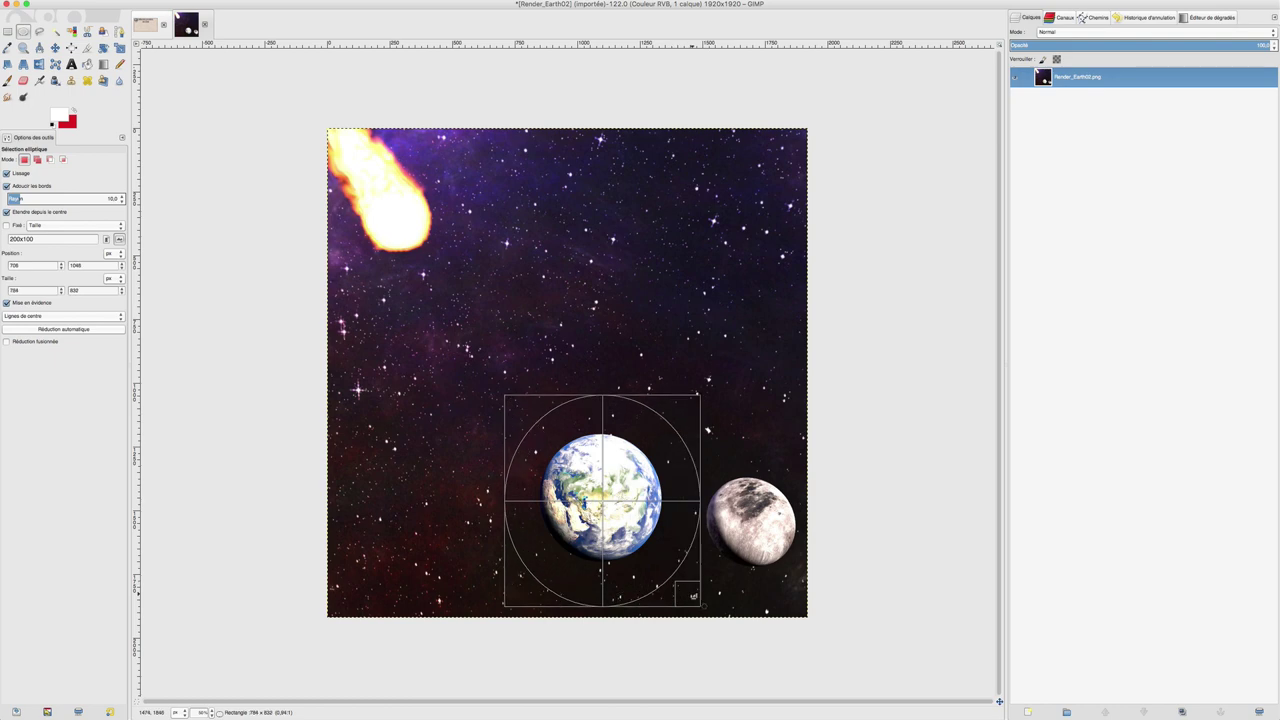
left_click_drag(612, 502, 669, 502)
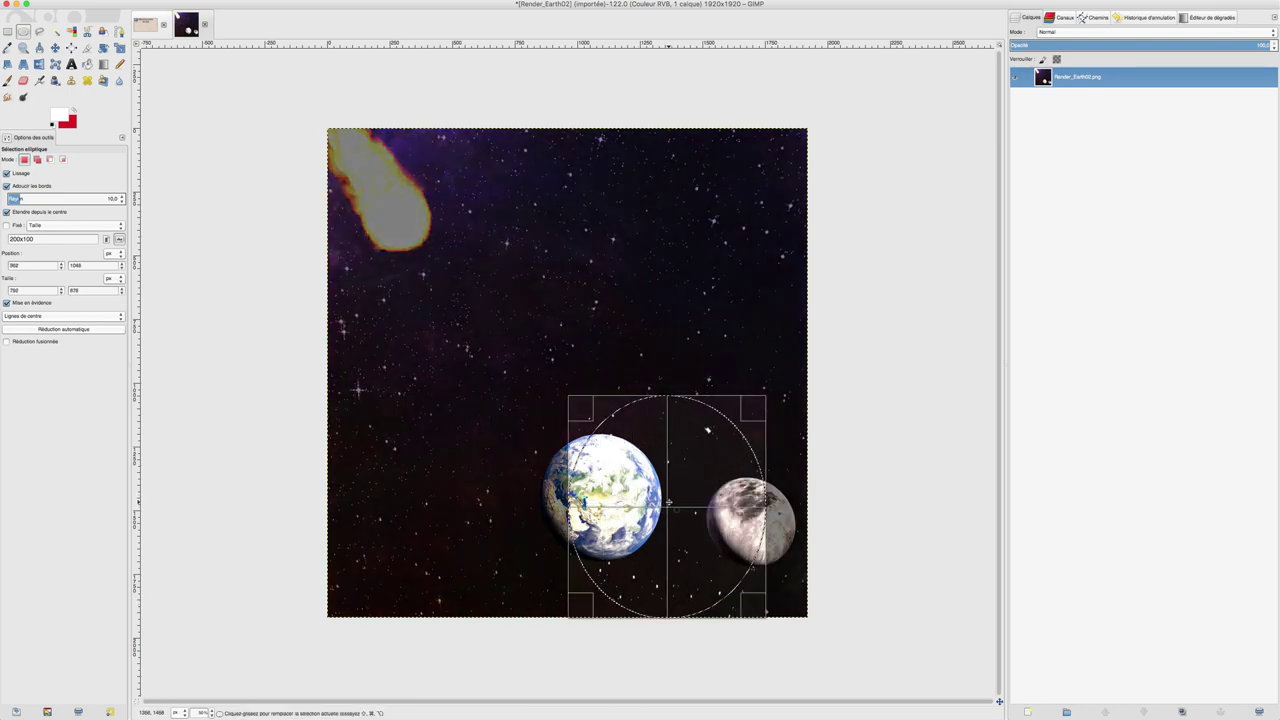